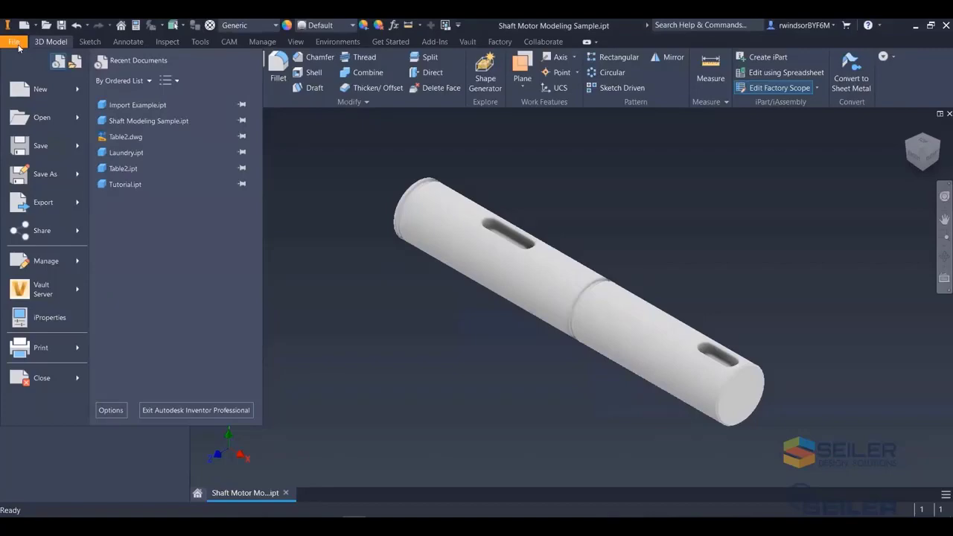
- Expand the Origin folder and examine the right and top origin planes, opening the right plane's name for editing
{"action": "left_click", "coordinate": [110, 410]}
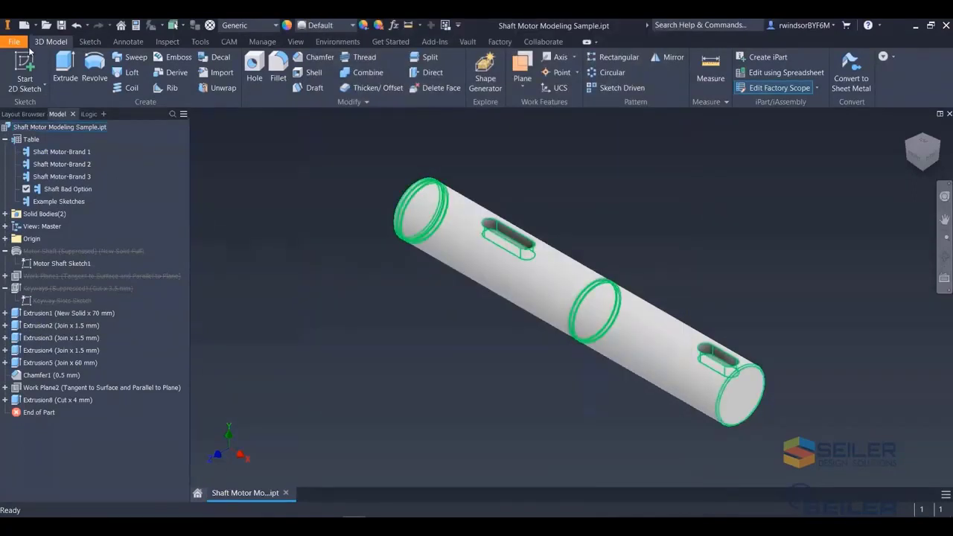
{"action": "left_click", "coordinate": [5, 238]}
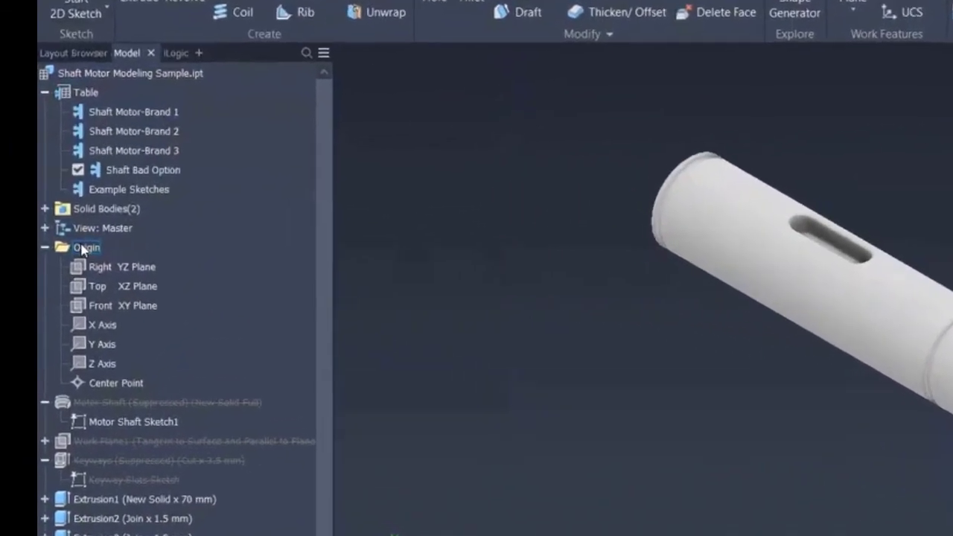
{"action": "left_click", "coordinate": [115, 269]}
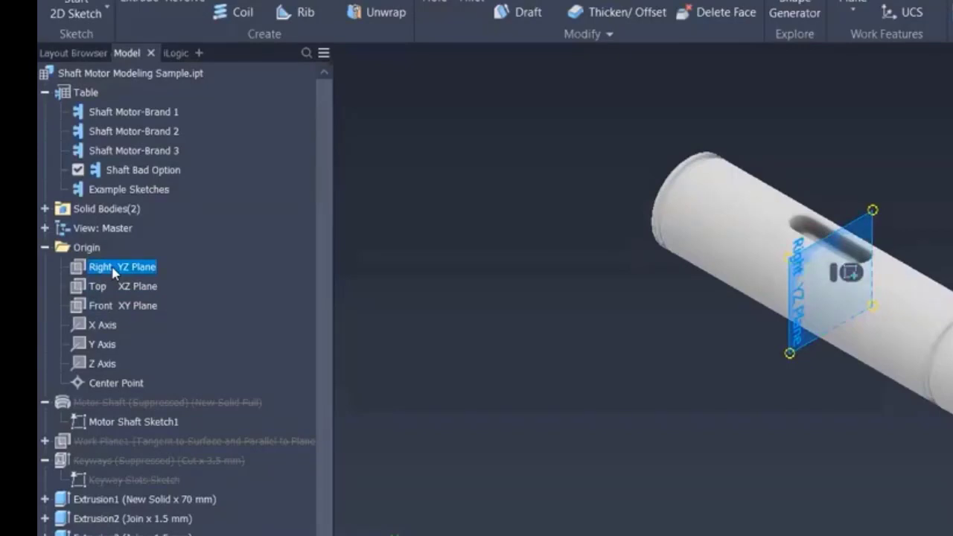
{"action": "left_click", "coordinate": [115, 268]}
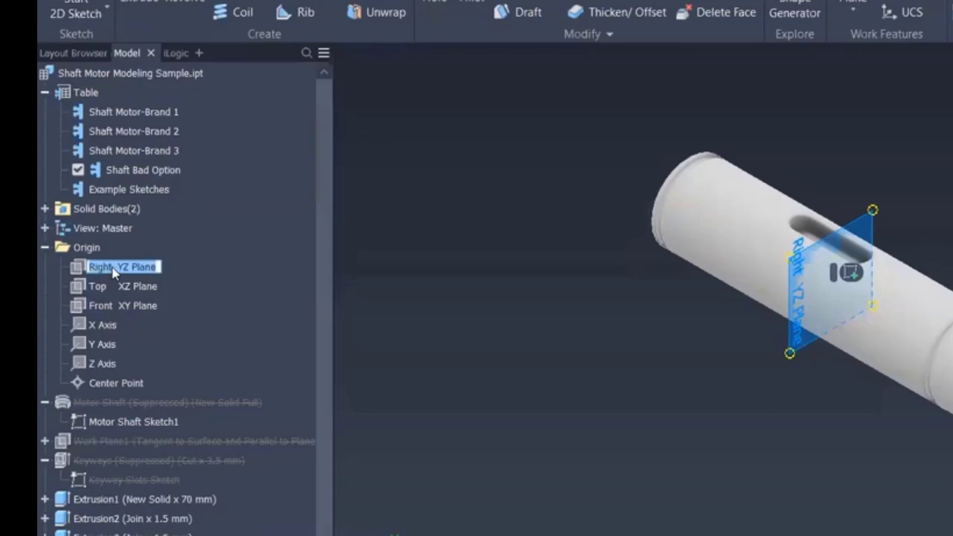
{"action": "left_click", "coordinate": [115, 269]}
{"action": "double_click", "coordinate": [110, 268]}
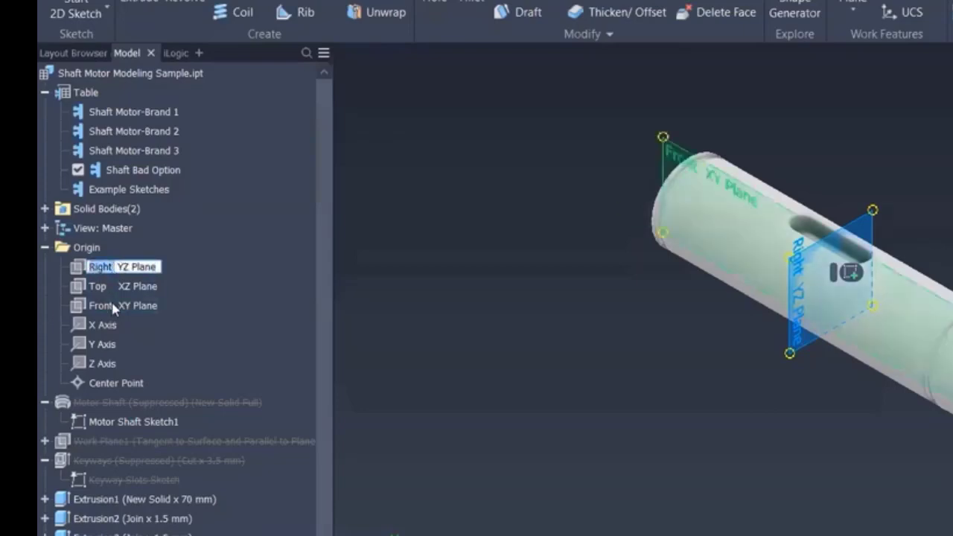
{"action": "left_click", "coordinate": [114, 266]}
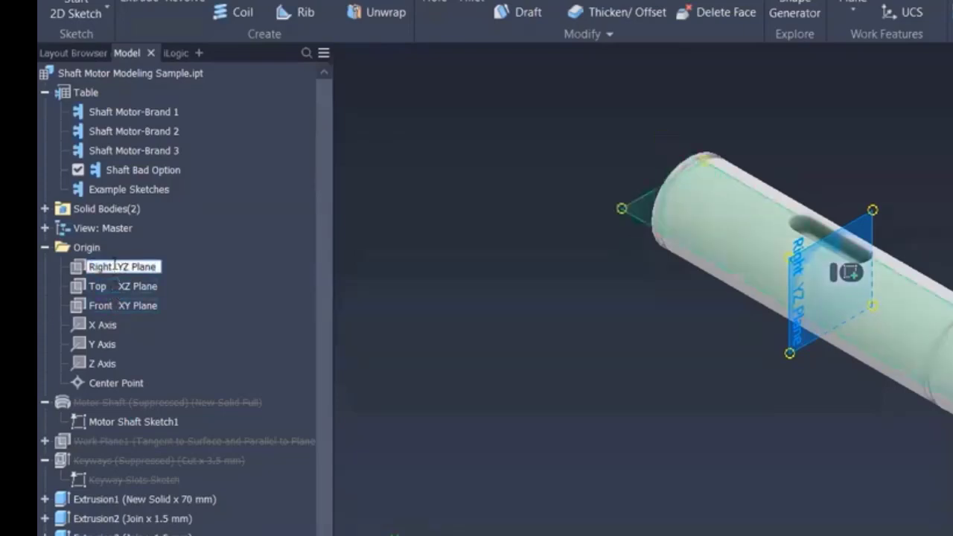
{"action": "left_click_drag", "start_coordinate": [116, 266], "coordinate": [158, 273]}
{"action": "left_click", "coordinate": [120, 291]}
{"action": "left_click", "coordinate": [119, 291]}
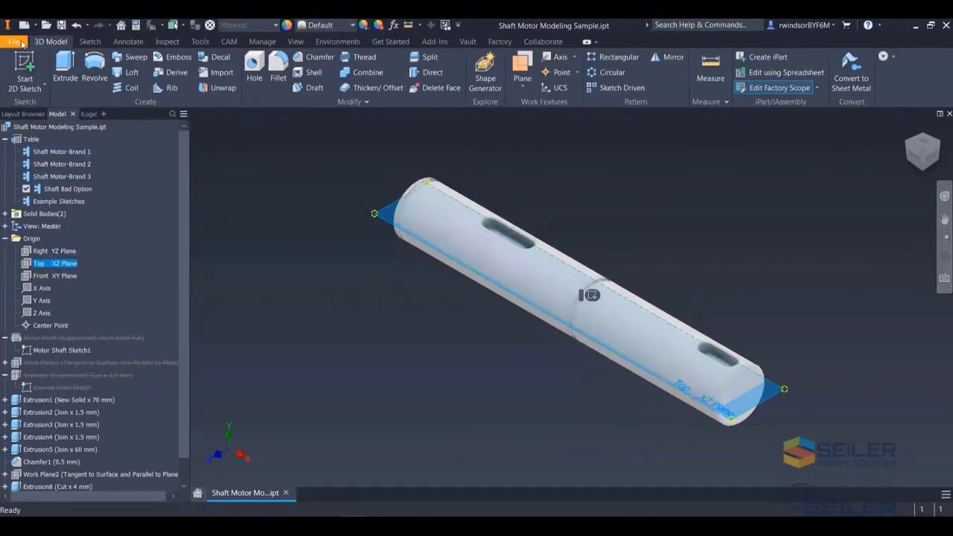
{"action": "left_click", "coordinate": [20, 43]}
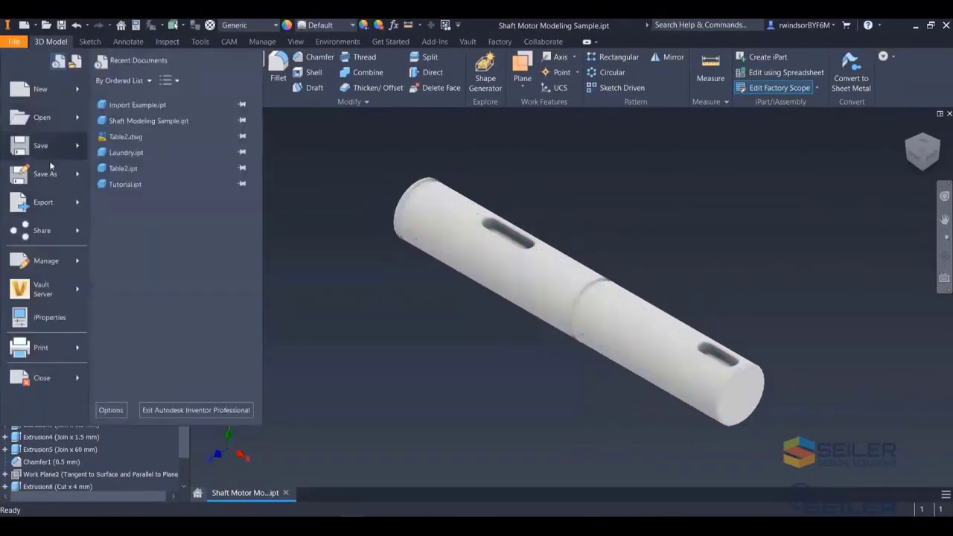
{"action": "mouse_move", "coordinate": [58, 181]}
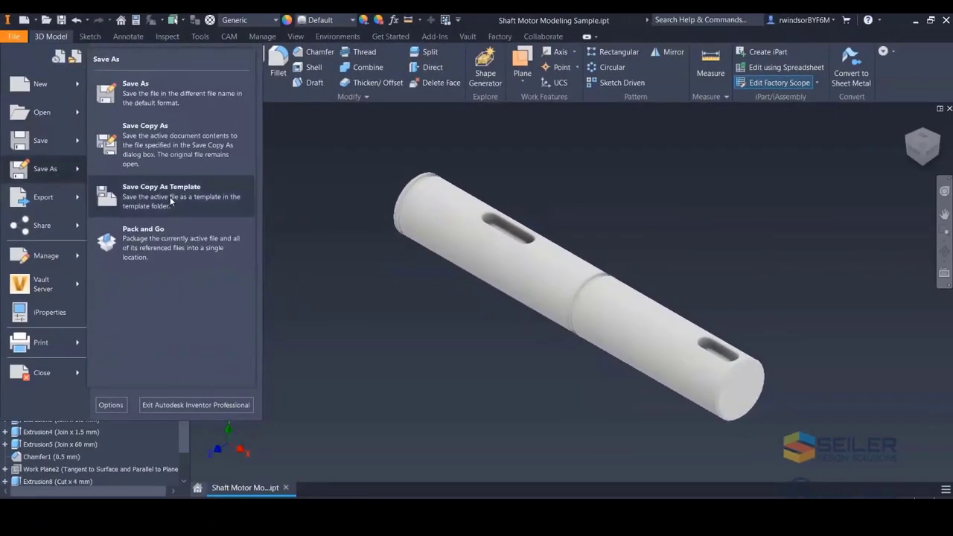
{"action": "left_click", "coordinate": [170, 197]}
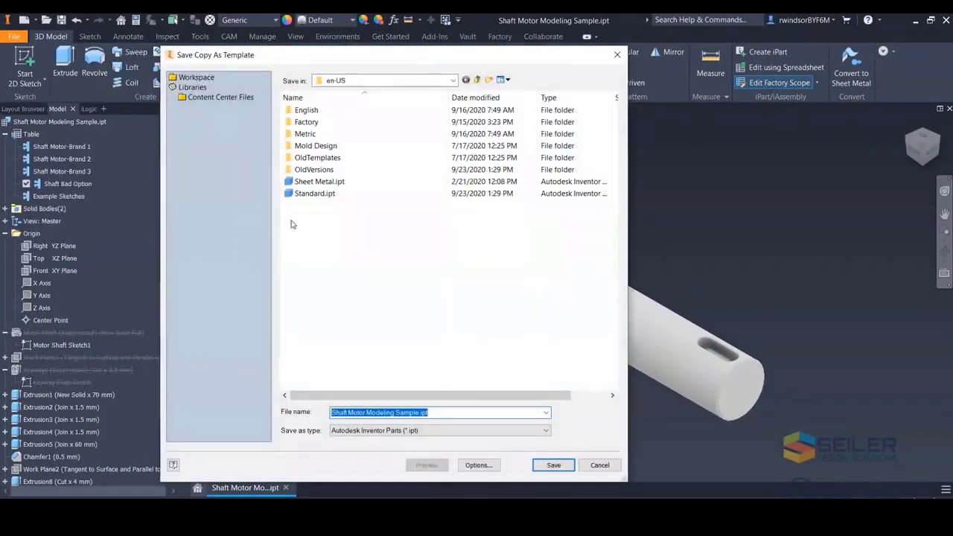
{"action": "left_click", "coordinate": [311, 193]}
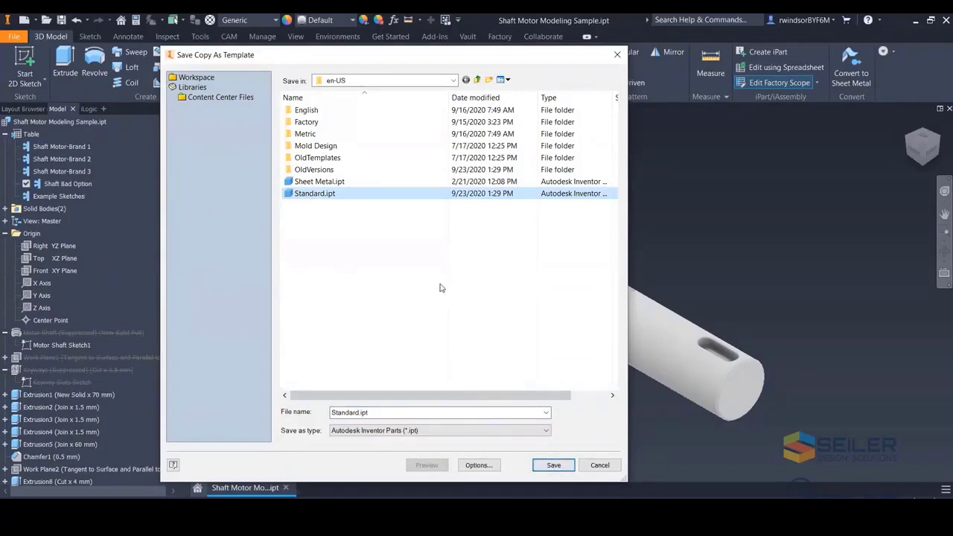
{"action": "left_click", "coordinate": [601, 466]}
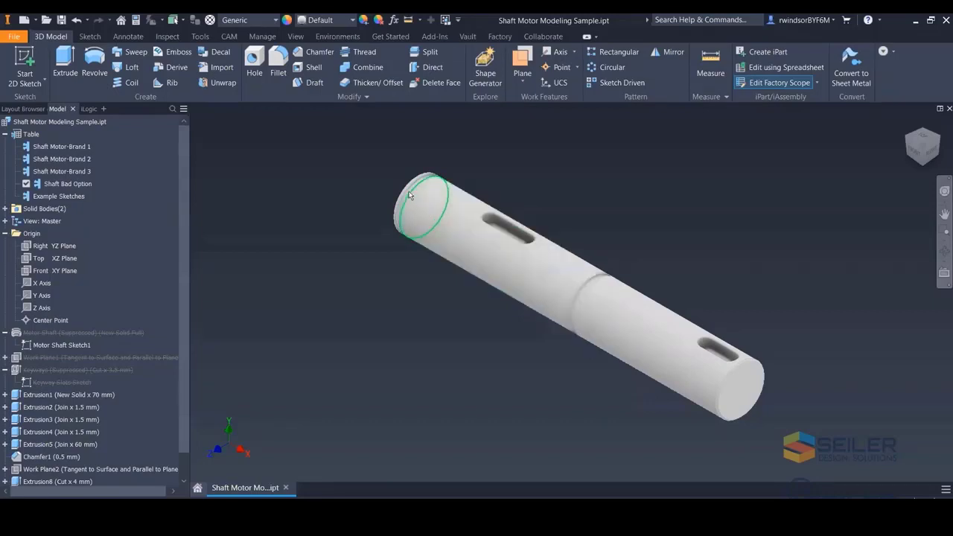
- Select the shaft's end edge, keyway and body segments to see which features they belong to
{"action": "left_click", "coordinate": [507, 233]}
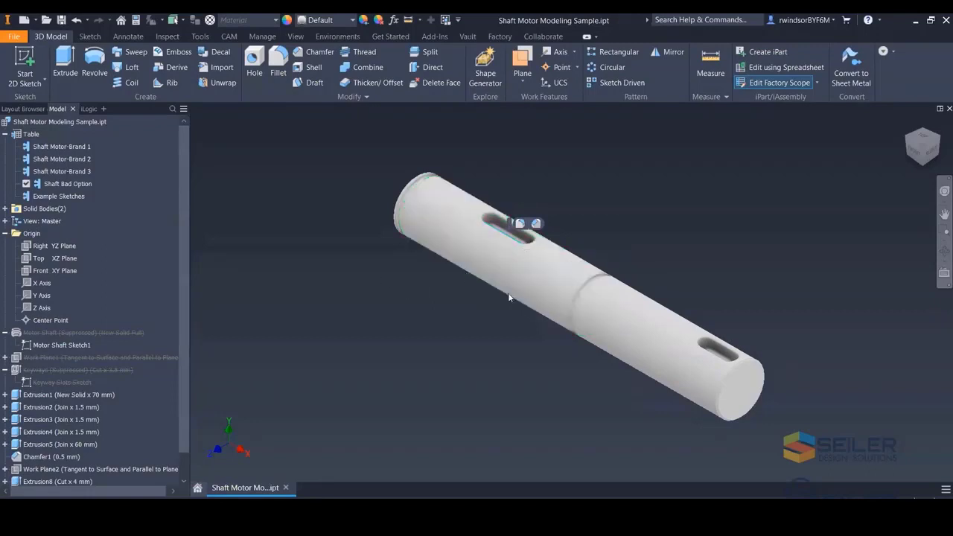
{"action": "left_click", "coordinate": [644, 342]}
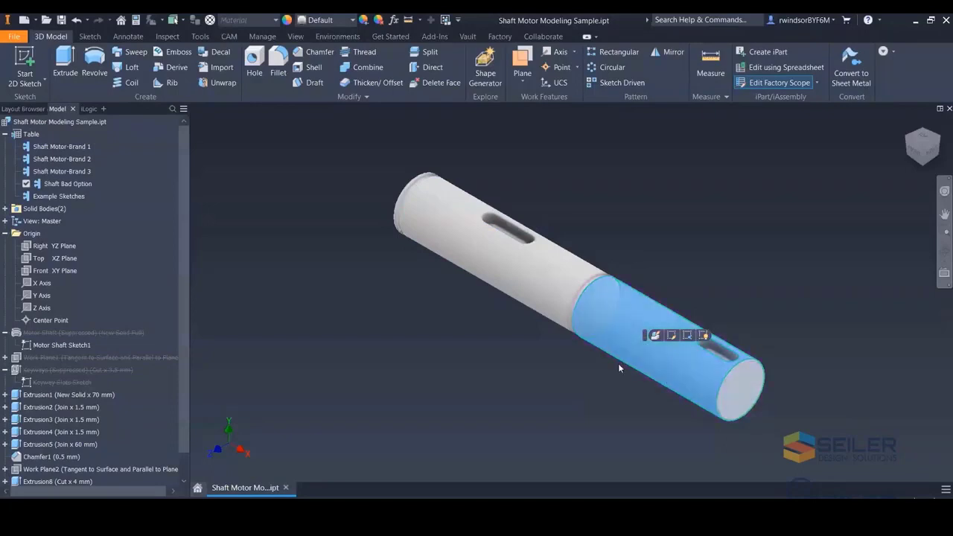
{"action": "left_click", "coordinate": [472, 258]}
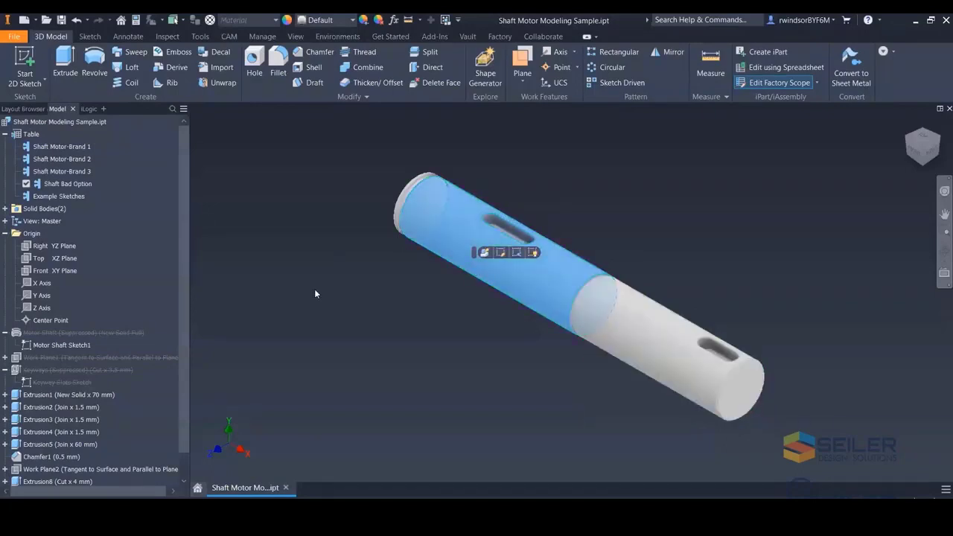
{"action": "left_click", "coordinate": [328, 249]}
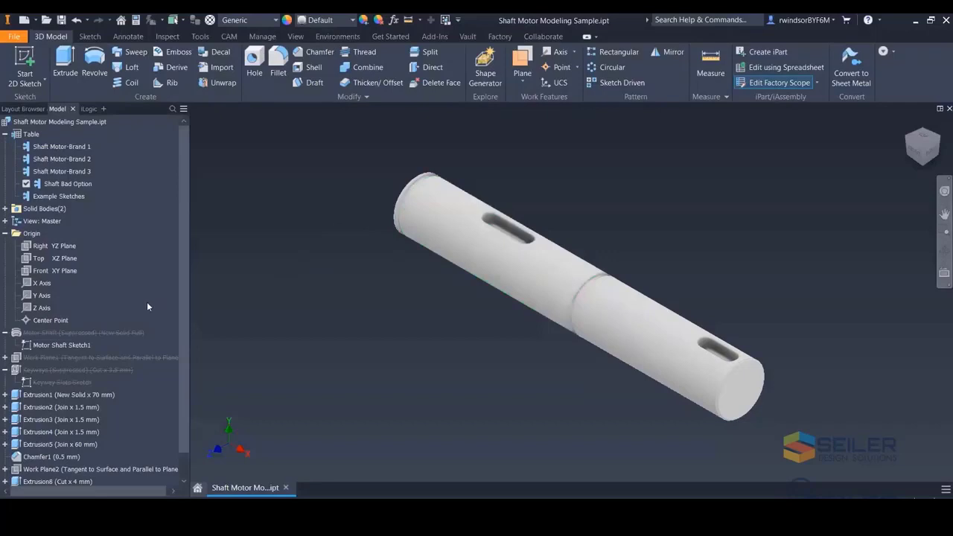
- Roll the End of Part marker back below Extrusion1, then below Extrusion5, and return it to the end
{"action": "left_click", "coordinate": [5, 233]}
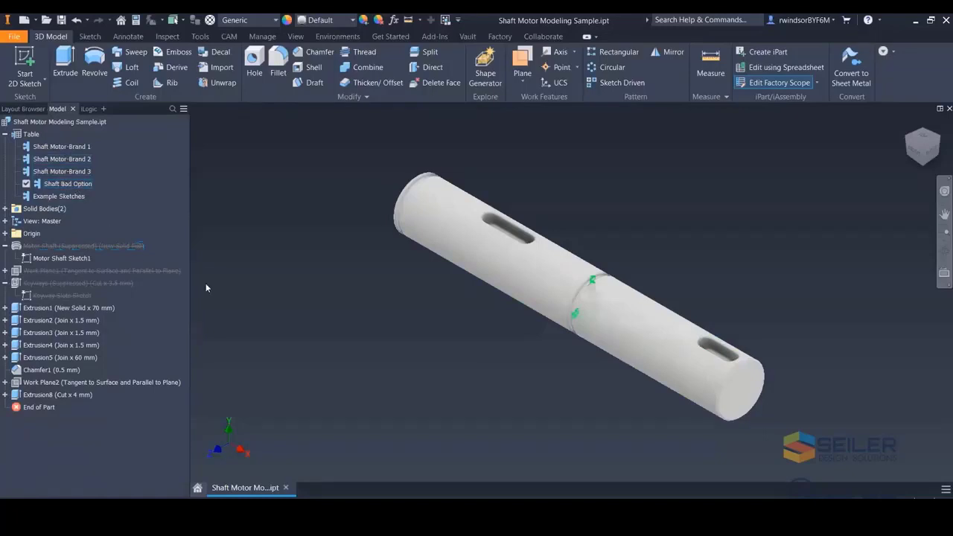
{"action": "left_click", "coordinate": [50, 308]}
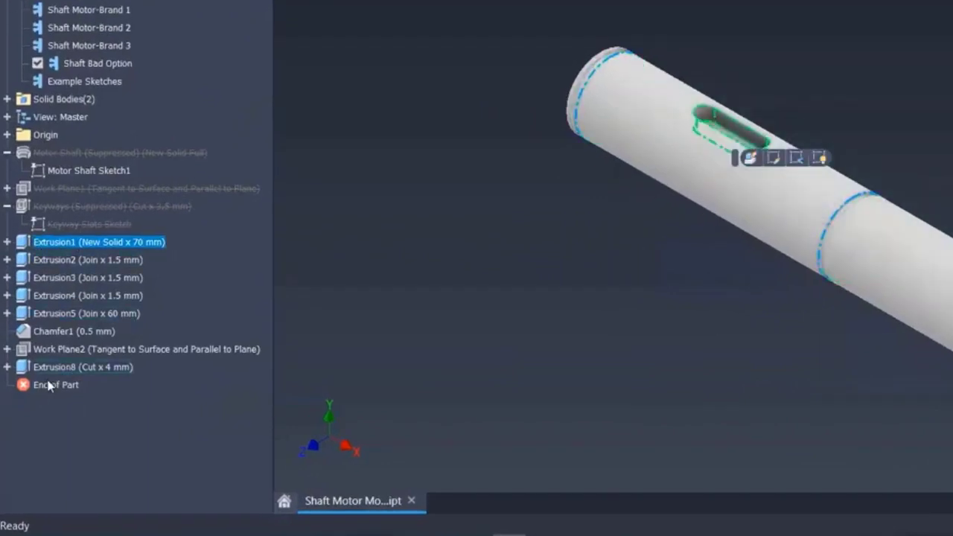
{"action": "left_click_drag", "start_coordinate": [37, 385], "coordinate": [34, 260]}
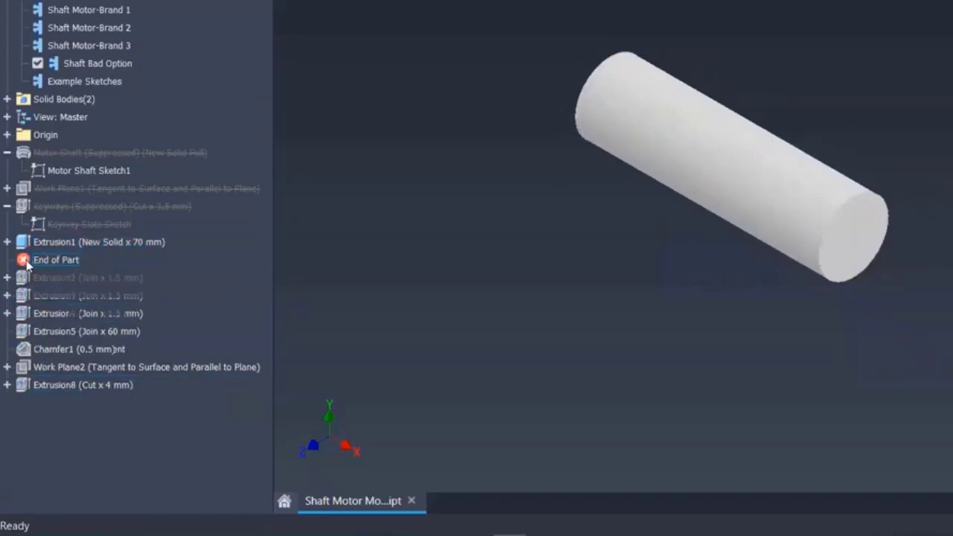
{"action": "left_click_drag", "start_coordinate": [28, 264], "coordinate": [24, 337]}
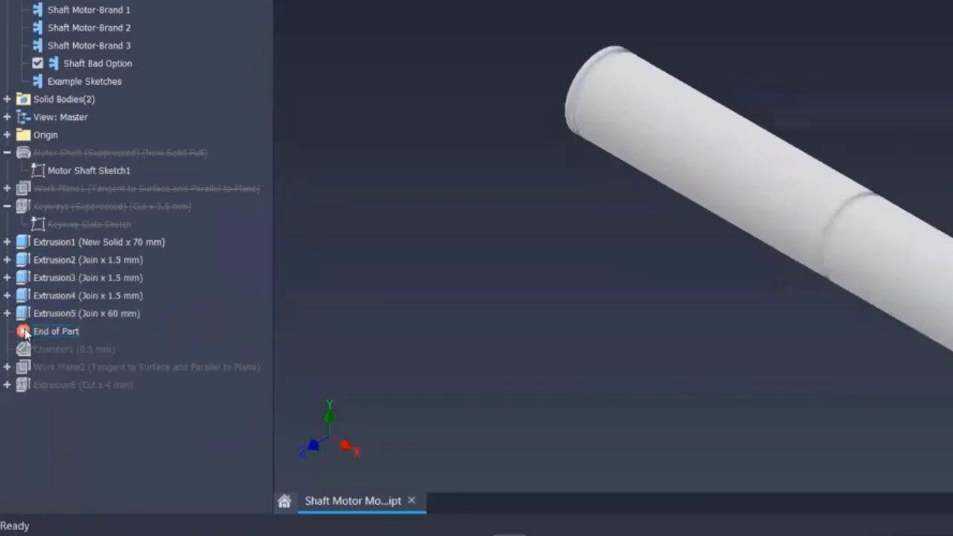
{"action": "left_click_drag", "start_coordinate": [25, 334], "coordinate": [25, 393]}
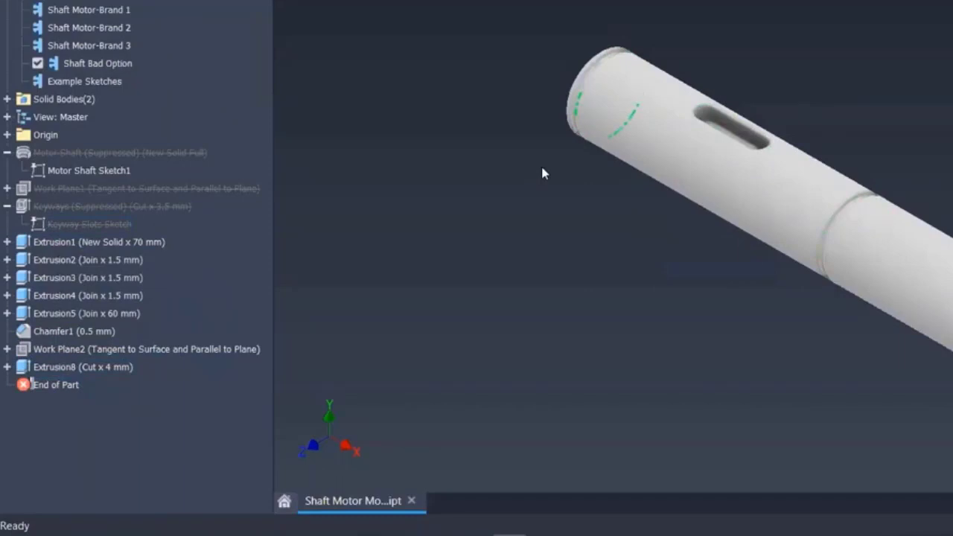
- Inspect Extrusion1, the right origin plane and Extrusion1's Sketch2 in the model tree
{"action": "left_click", "coordinate": [73, 244]}
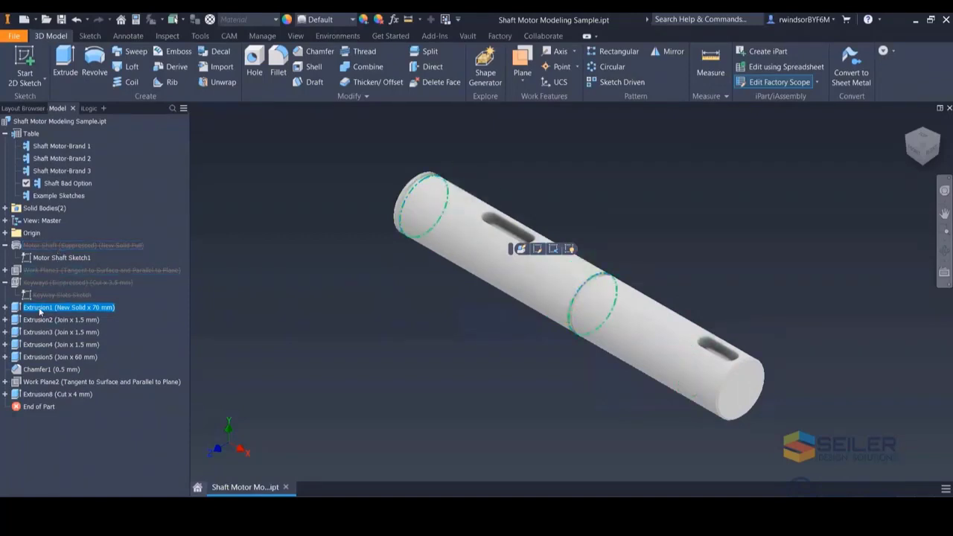
{"action": "left_click", "coordinate": [7, 233]}
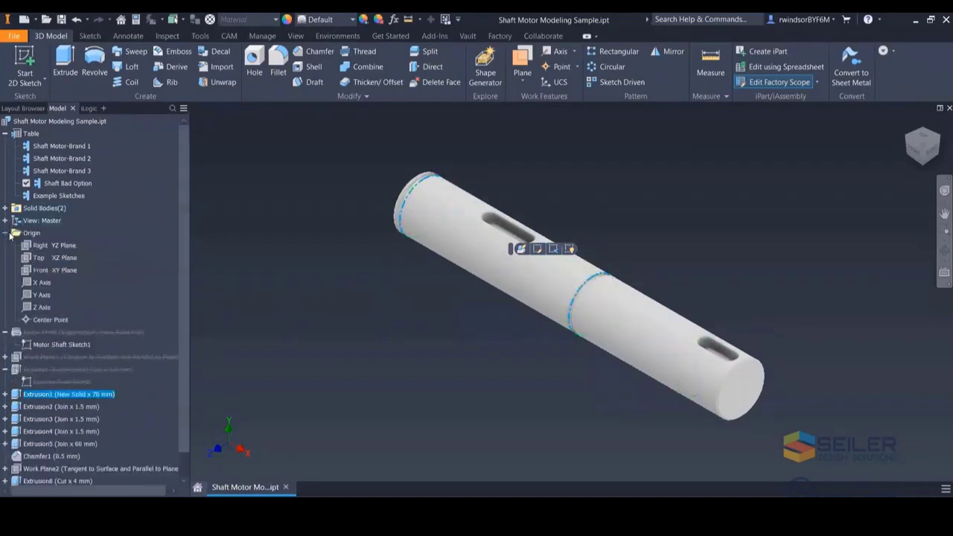
{"action": "left_click", "coordinate": [39, 248]}
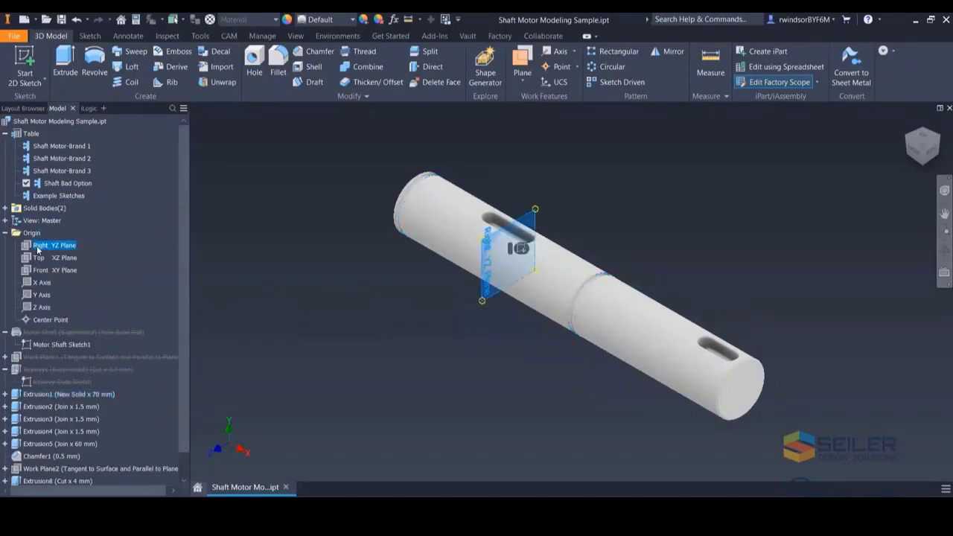
{"action": "left_click", "coordinate": [7, 233]}
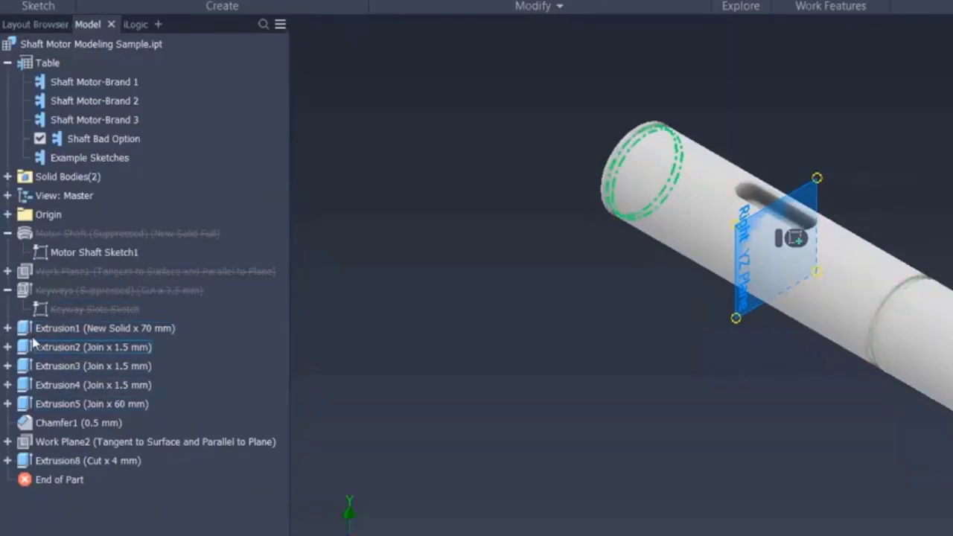
{"action": "left_click", "coordinate": [8, 328]}
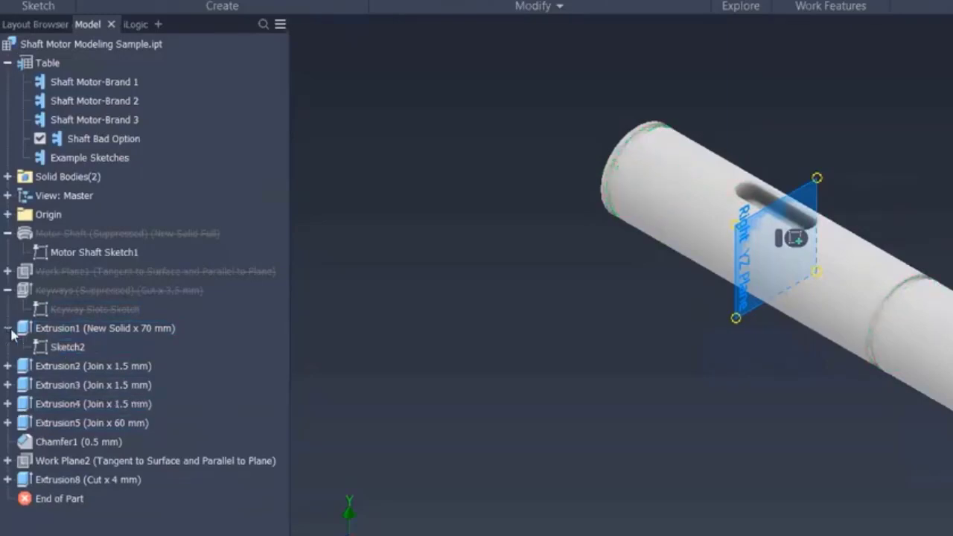
{"action": "left_click", "coordinate": [49, 349]}
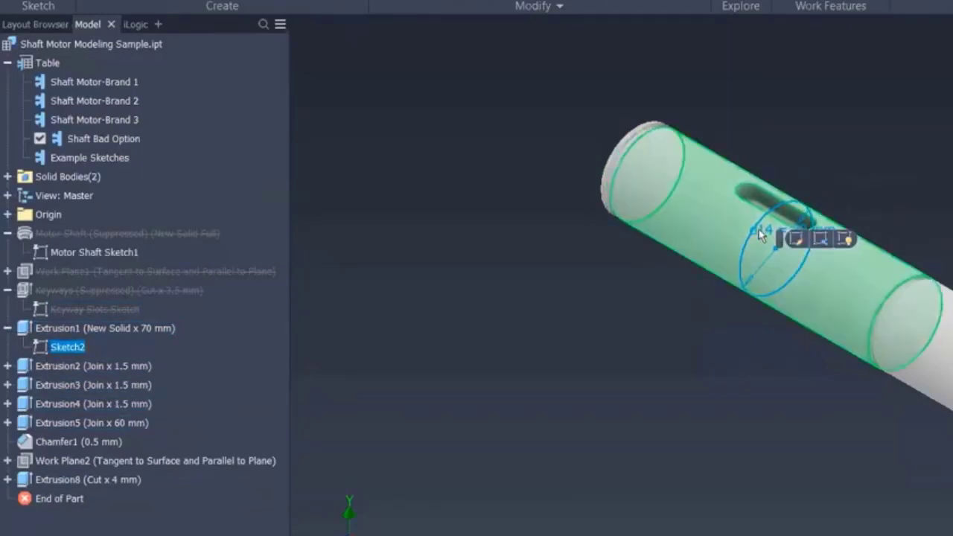
{"action": "mouse_move", "coordinate": [764, 255]}
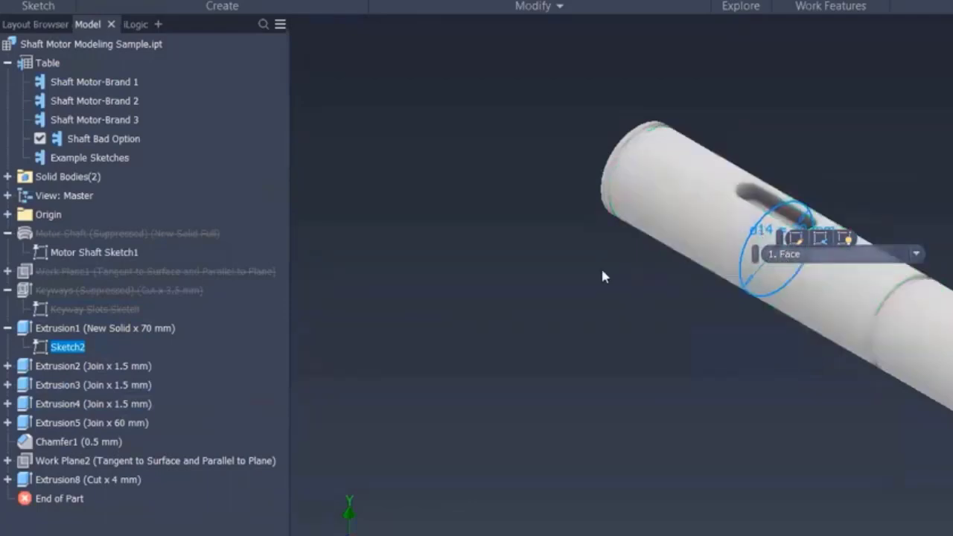
{"action": "right_click", "coordinate": [41, 348]}
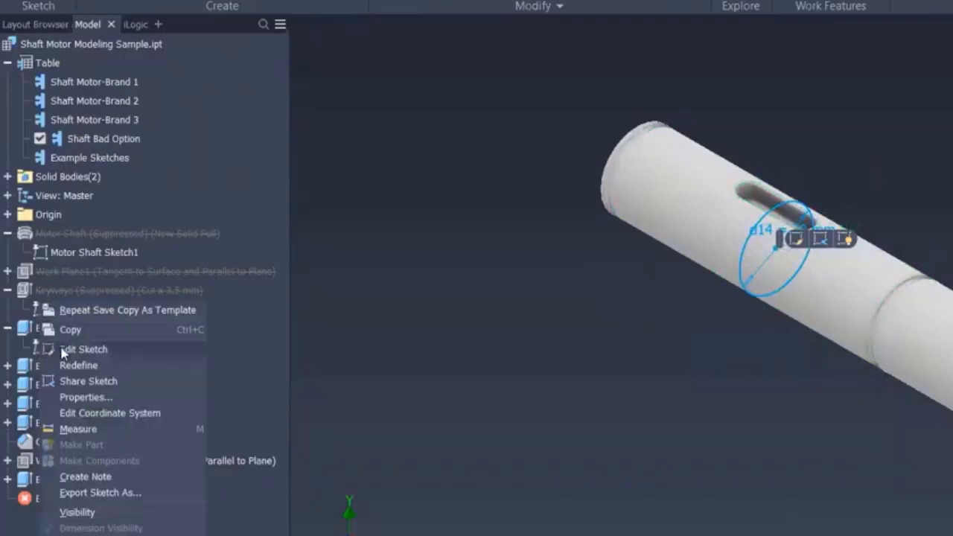
{"action": "left_click", "coordinate": [61, 349]}
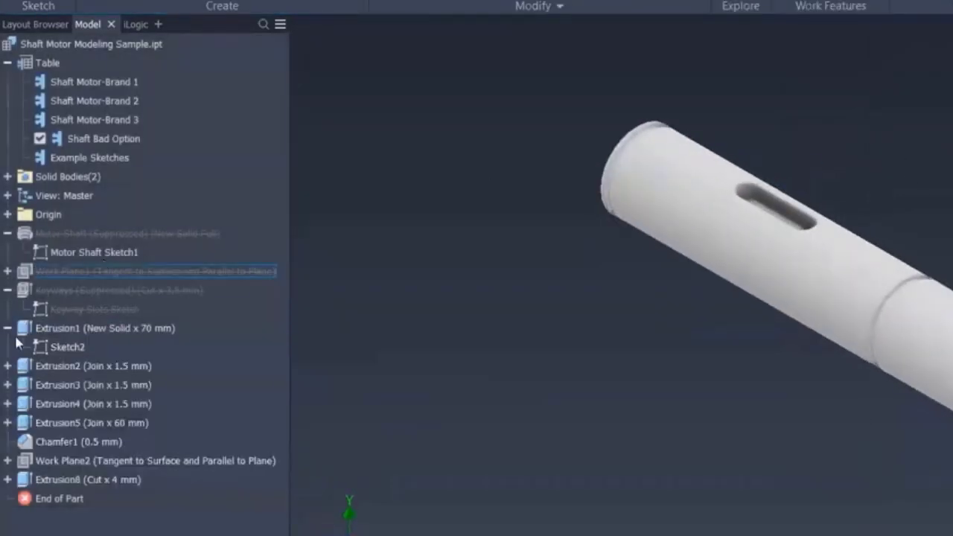
- Activate the Shaft Motor-Brand 1 row of the table
{"action": "left_click", "coordinate": [76, 82]}
{"action": "double_click", "coordinate": [76, 82]}
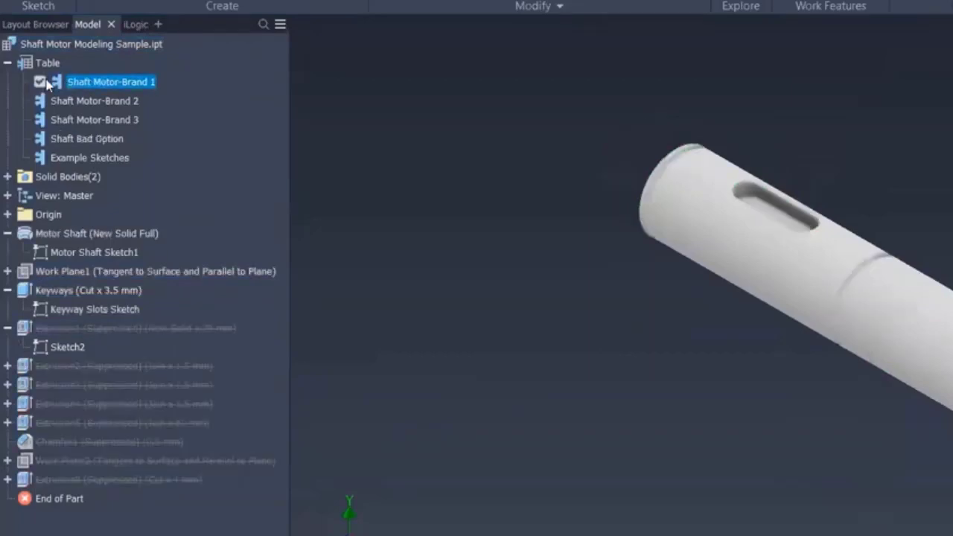
- Open Motor Shaft Sketch1 under the Motor Shaft feature for editing
{"action": "left_click", "coordinate": [59, 233]}
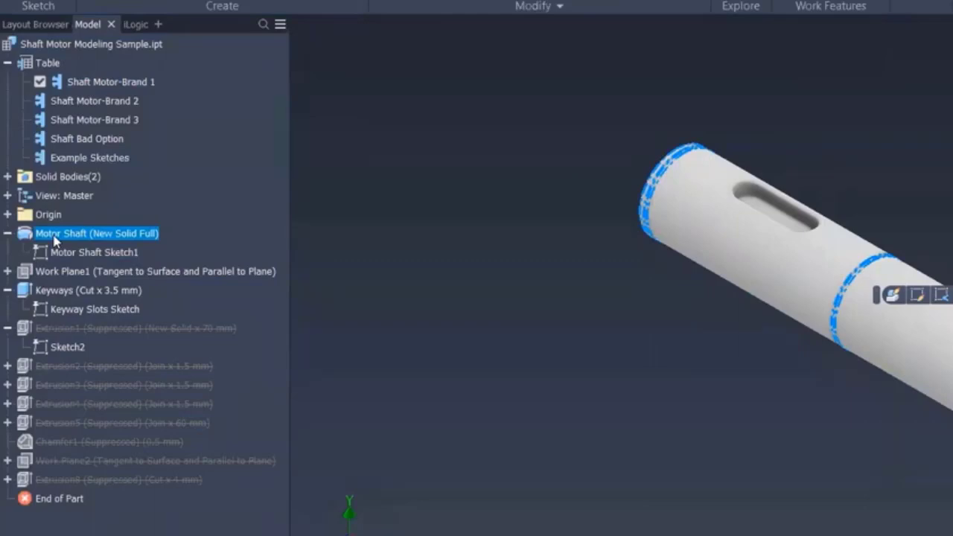
{"action": "left_click", "coordinate": [54, 253]}
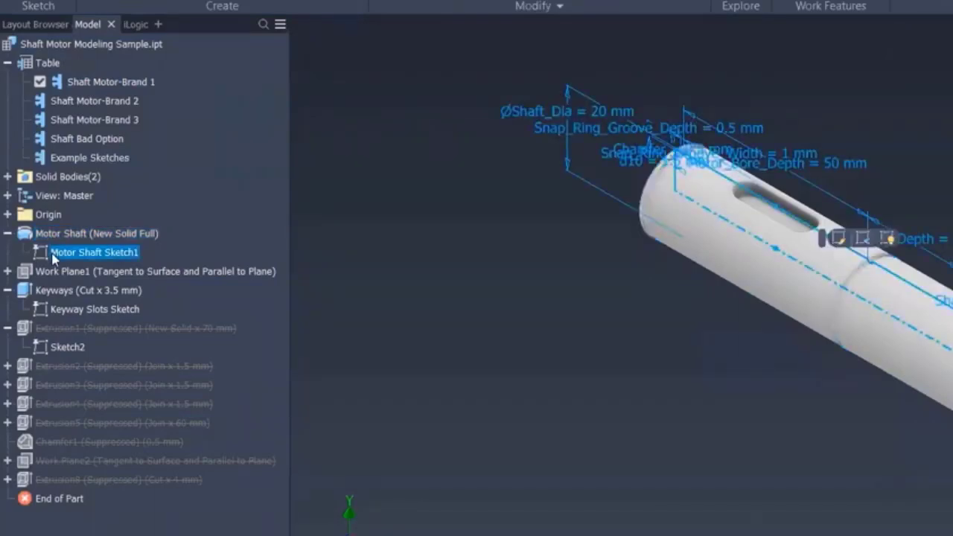
{"action": "double_click", "coordinate": [53, 255]}
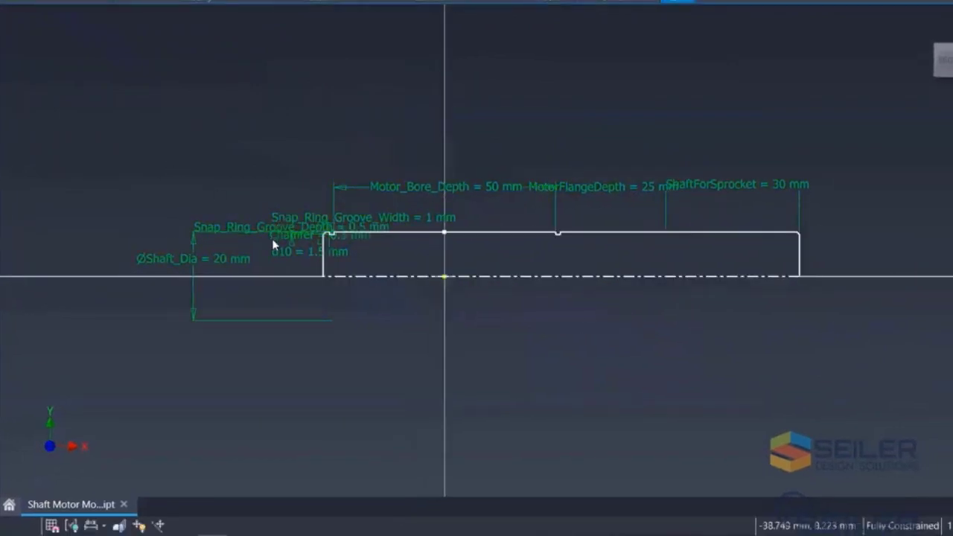
- Select the Shaft_Dia dimension and switch the sketch dimension display to Tolerance
{"action": "scroll", "coordinate": [273, 244], "scroll_direction": "up", "scroll_amount": 3}
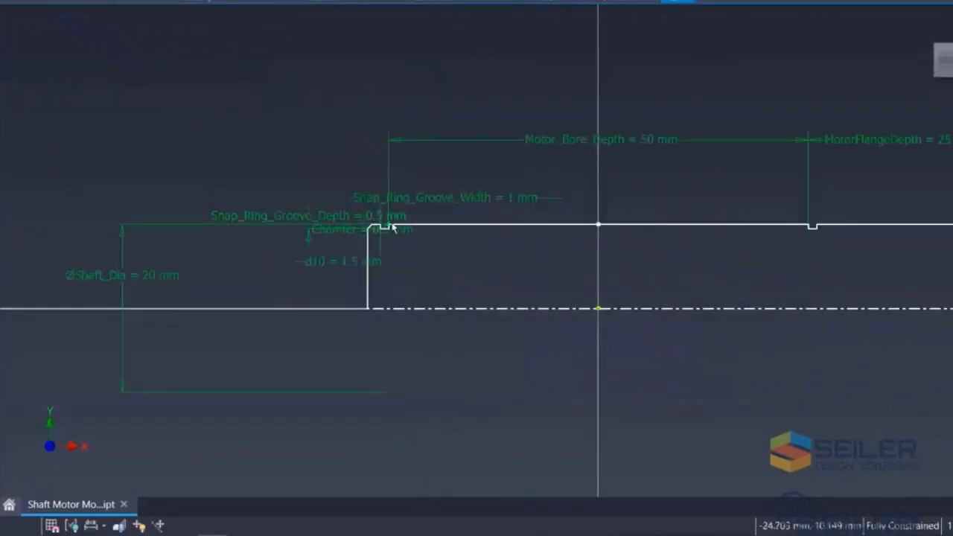
{"action": "left_click", "coordinate": [128, 282]}
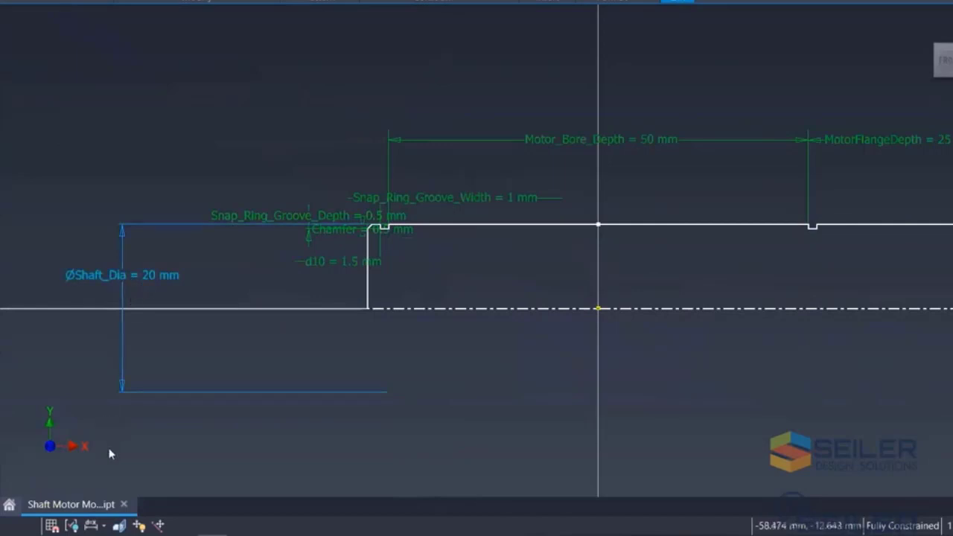
{"action": "left_click", "coordinate": [95, 527]}
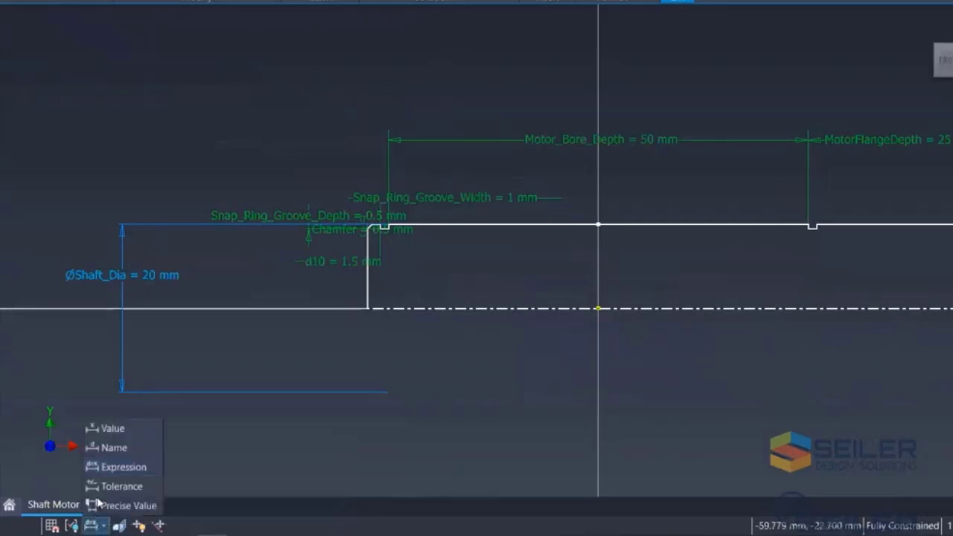
{"action": "left_click", "coordinate": [105, 489]}
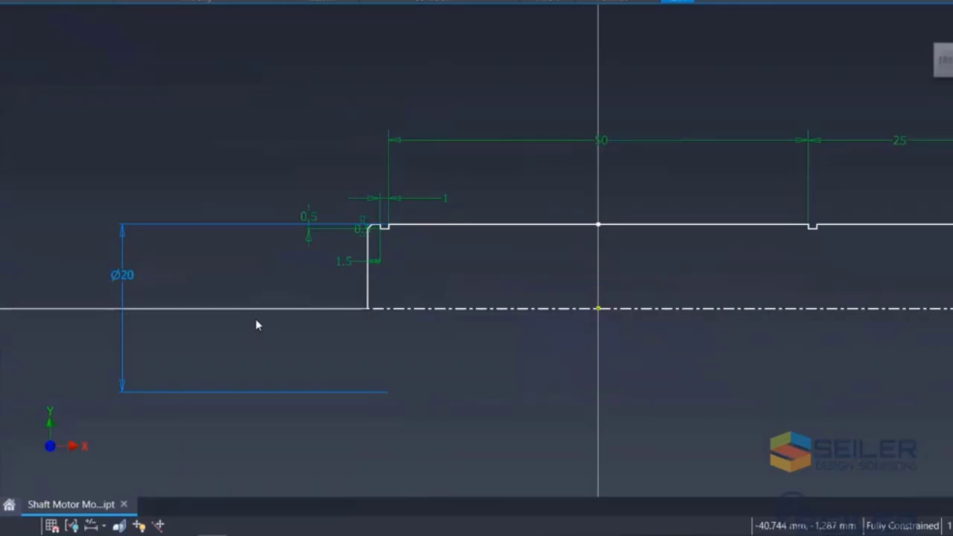
- Switch the sketch dimension display to Name and back to Expression
{"action": "left_click", "coordinate": [96, 527]}
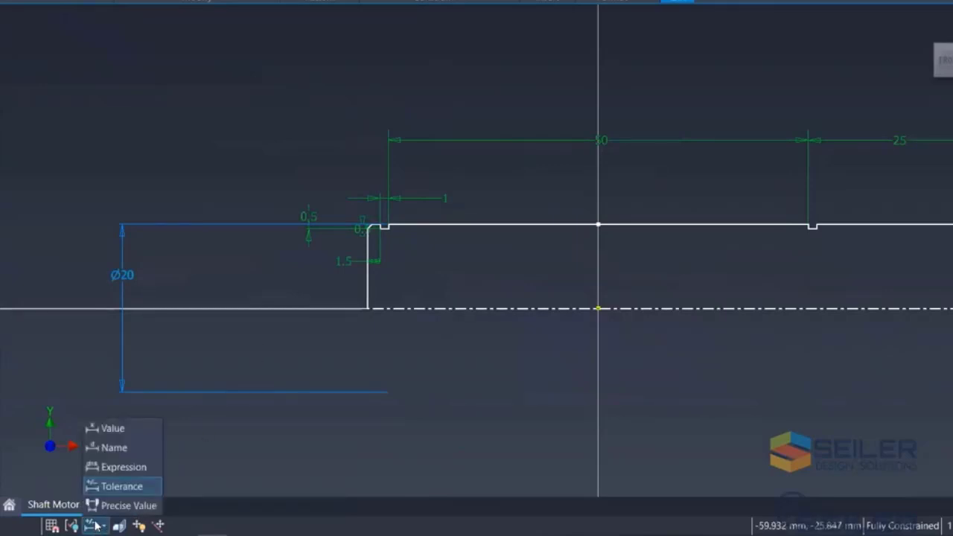
{"action": "left_click", "coordinate": [114, 449]}
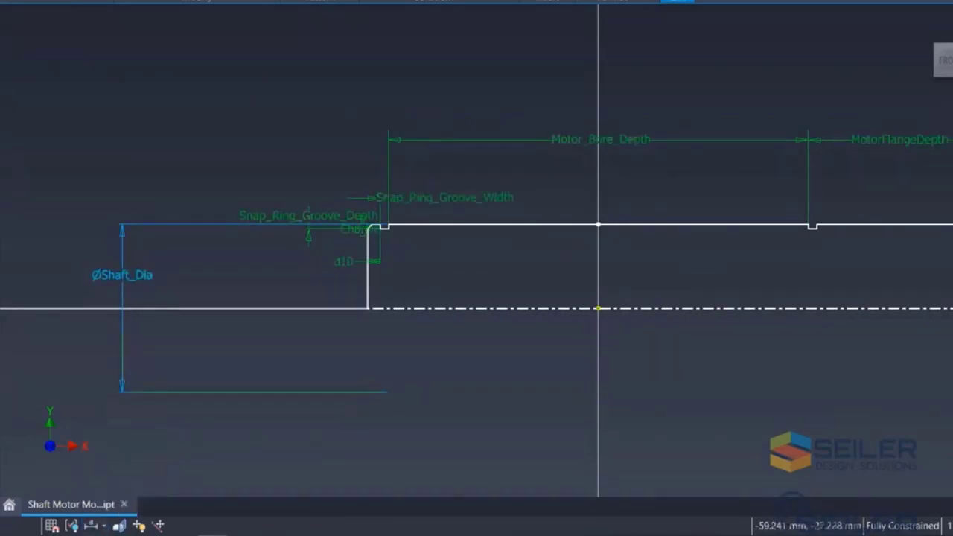
{"action": "left_click", "coordinate": [91, 525]}
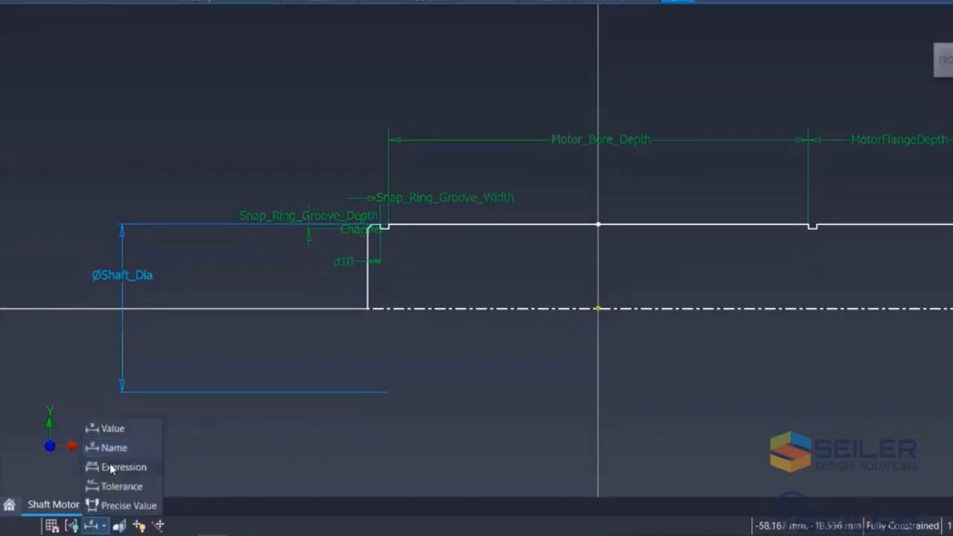
{"action": "left_click", "coordinate": [110, 467]}
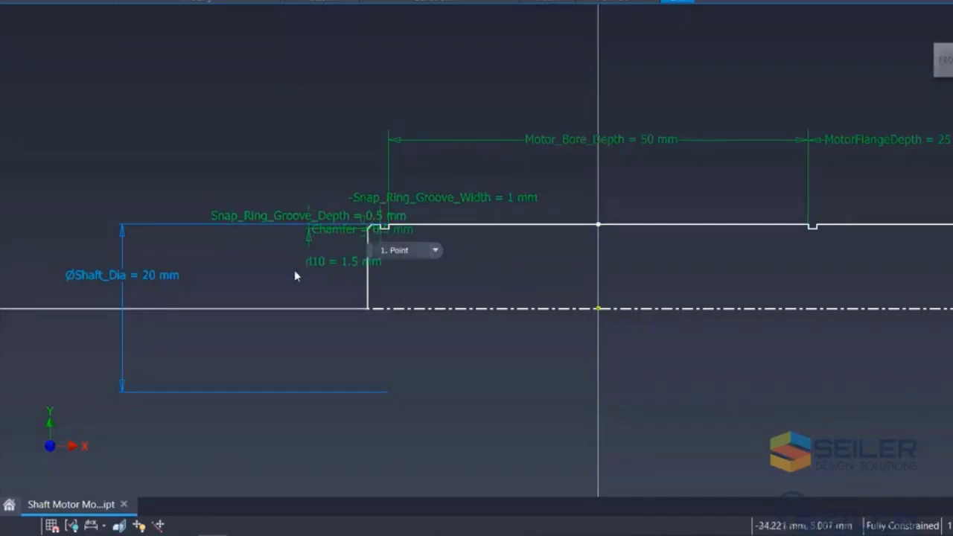
- Examine the chamfer lines at both ends of the shaft profile, and finish the sketch
{"action": "scroll", "coordinate": [295, 270], "scroll_direction": "down", "scroll_amount": 3}
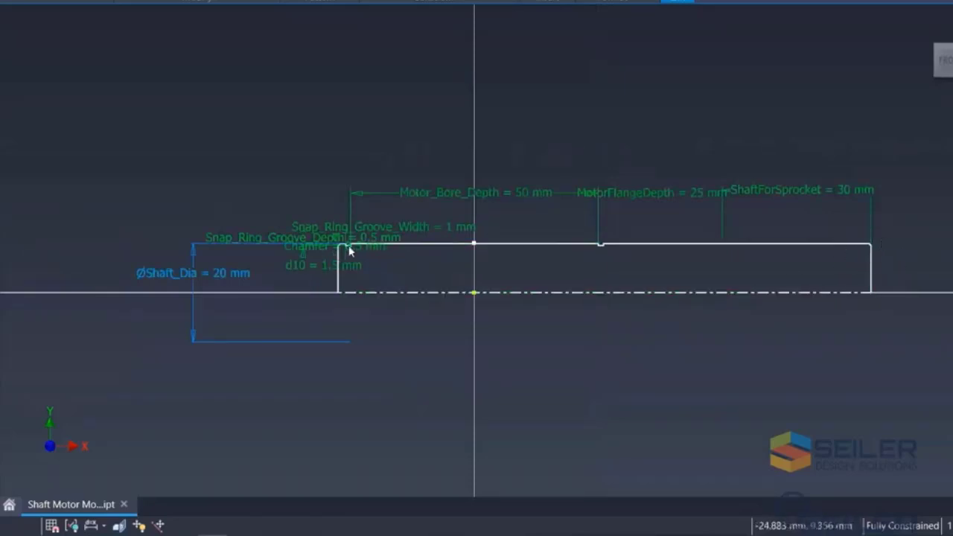
{"action": "scroll", "coordinate": [339, 248], "scroll_direction": "up", "scroll_amount": 5}
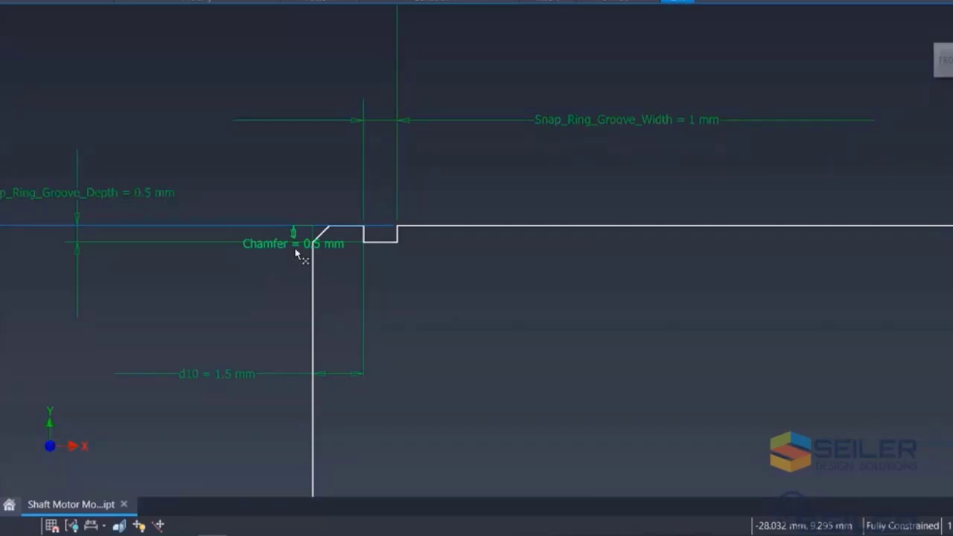
{"action": "left_click_drag", "start_coordinate": [290, 197], "coordinate": [349, 280]}
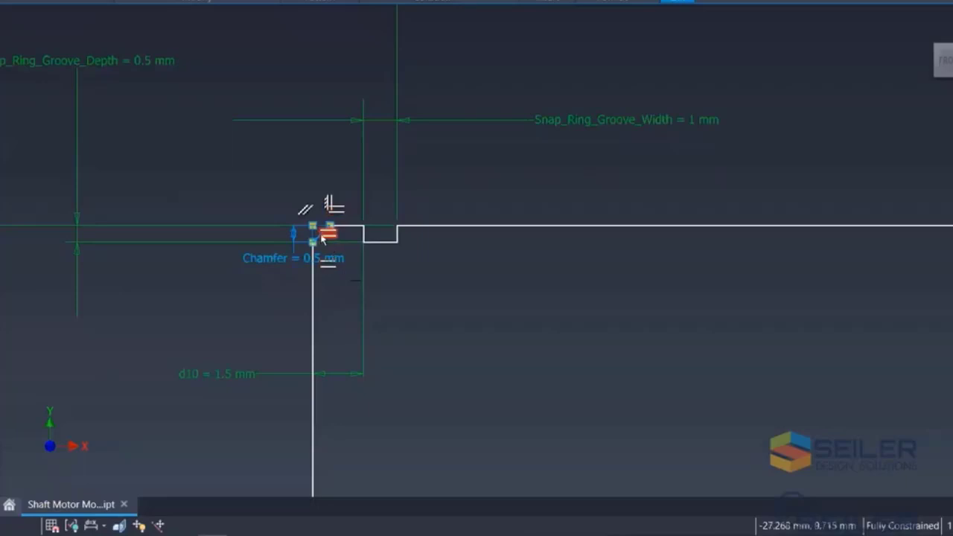
{"action": "scroll", "coordinate": [322, 237], "scroll_direction": "up", "scroll_amount": 5}
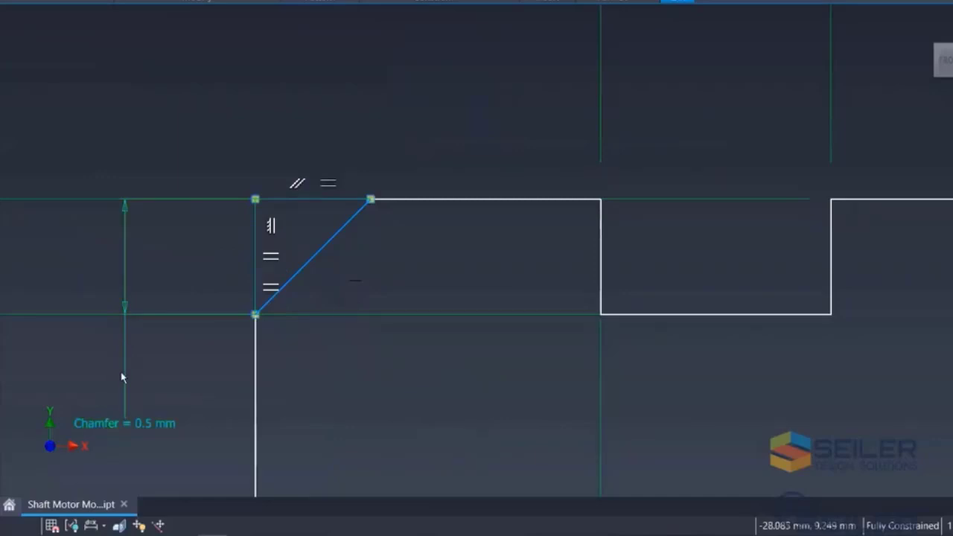
{"action": "scroll", "coordinate": [207, 332], "scroll_direction": "down", "scroll_amount": 5}
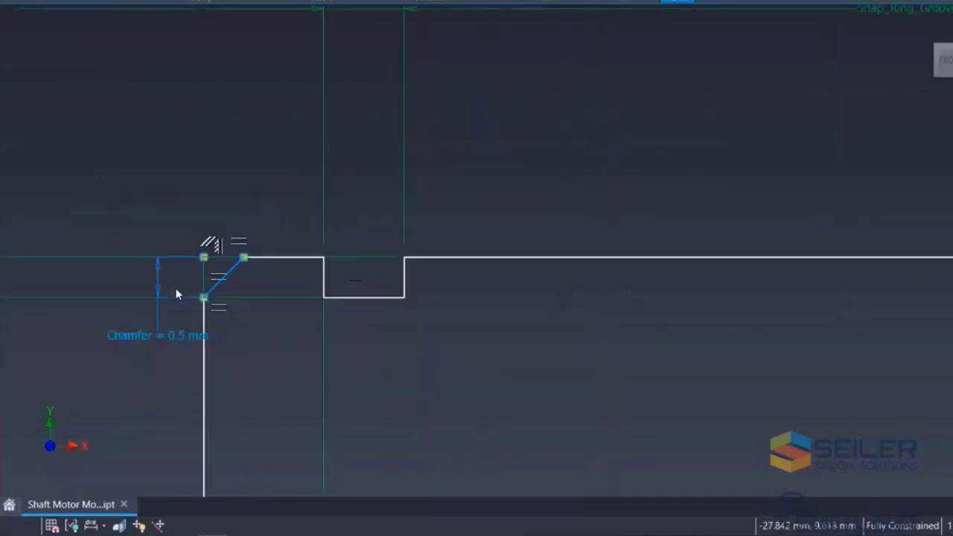
{"action": "scroll", "coordinate": [200, 302], "scroll_direction": "down", "scroll_amount": 4}
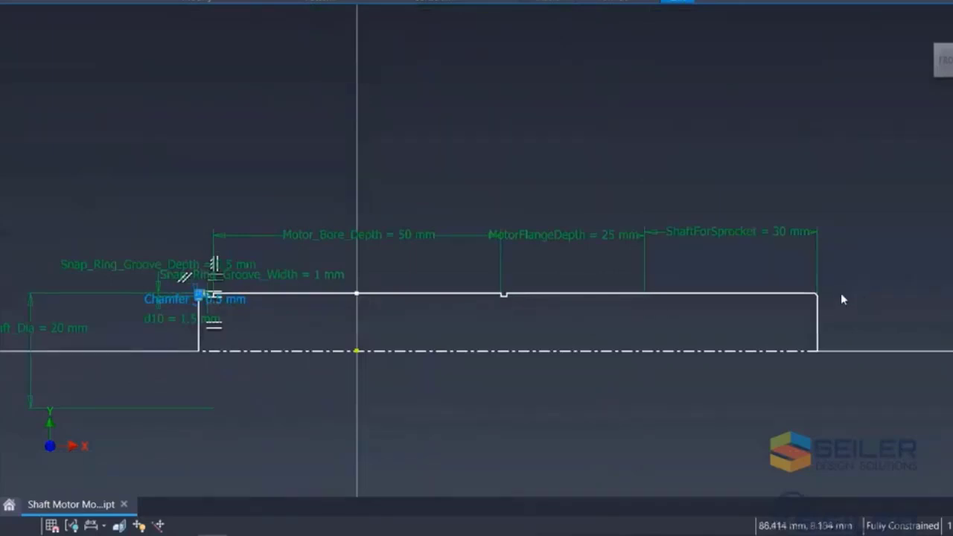
{"action": "scroll", "coordinate": [827, 295], "scroll_direction": "up", "scroll_amount": 5}
{"action": "left_click_drag", "start_coordinate": [568, 251], "coordinate": [733, 394]}
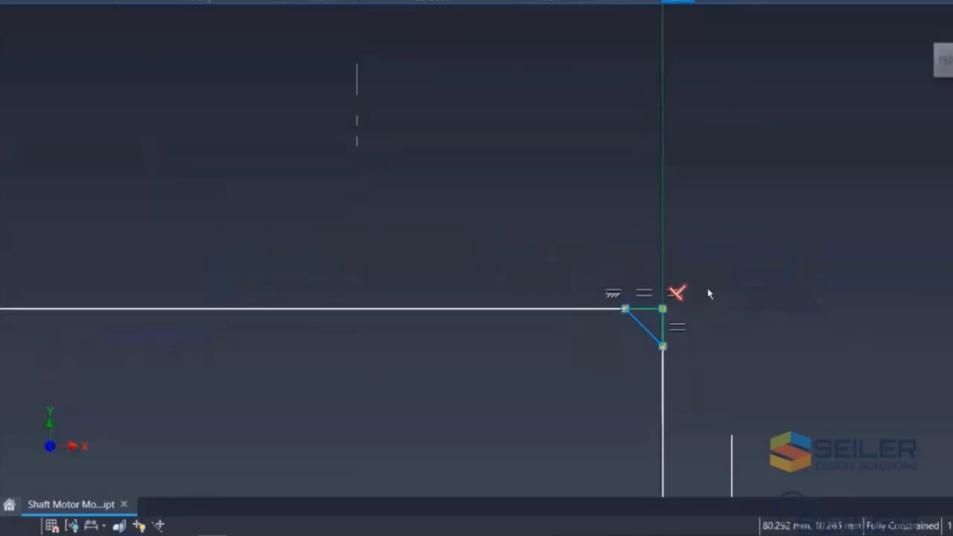
{"action": "scroll", "coordinate": [711, 297], "scroll_direction": "down", "scroll_amount": 5}
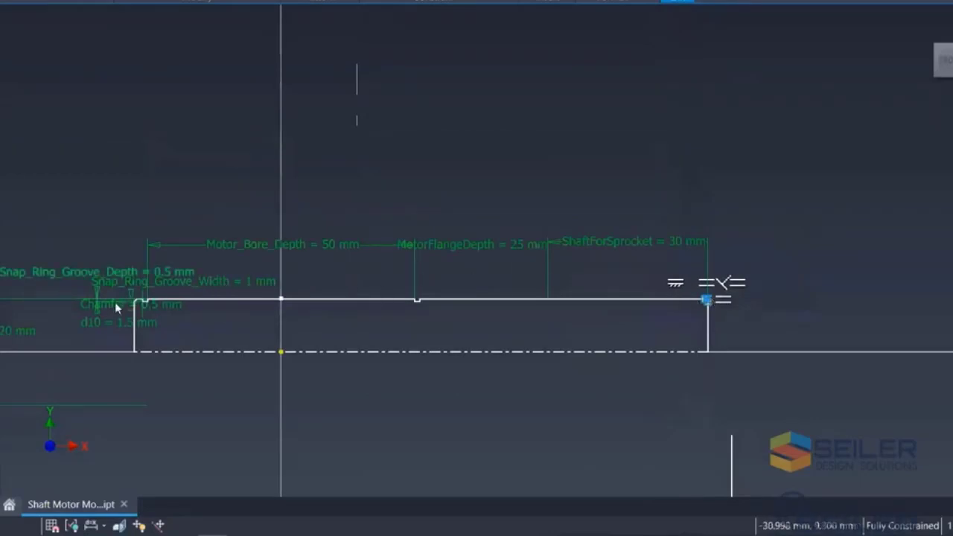
{"action": "scroll", "coordinate": [120, 301], "scroll_direction": "up", "scroll_amount": 3}
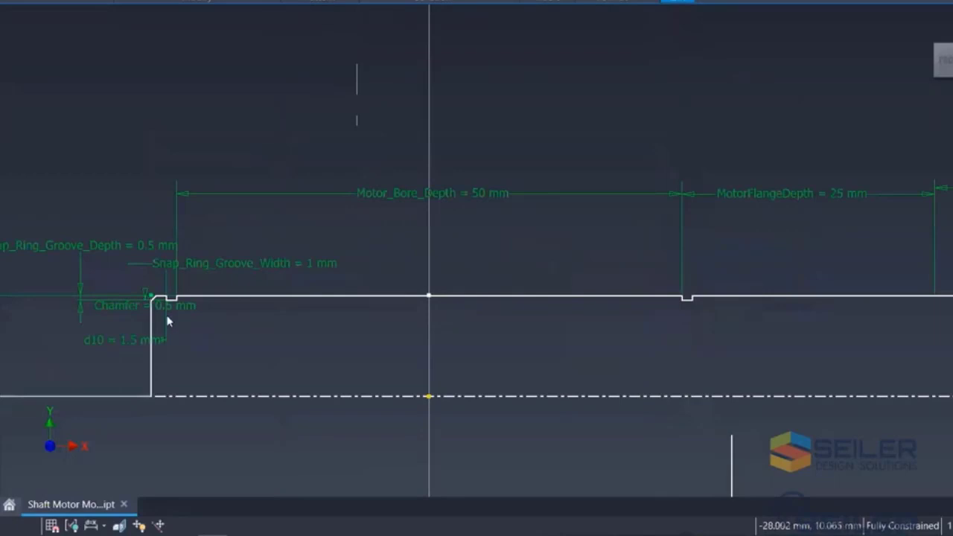
{"action": "mouse_move", "coordinate": [168, 320]}
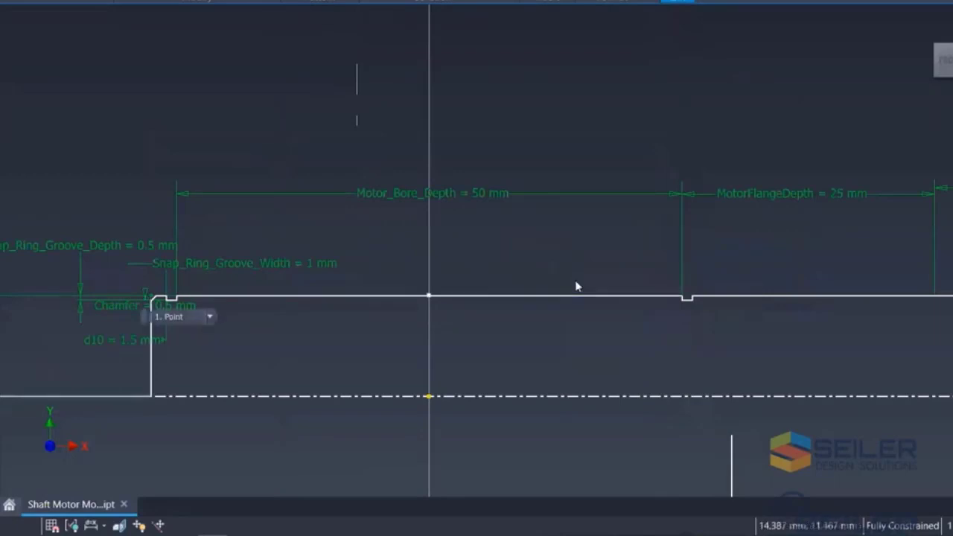
{"action": "scroll", "coordinate": [574, 278], "scroll_direction": "down", "scroll_amount": 2}
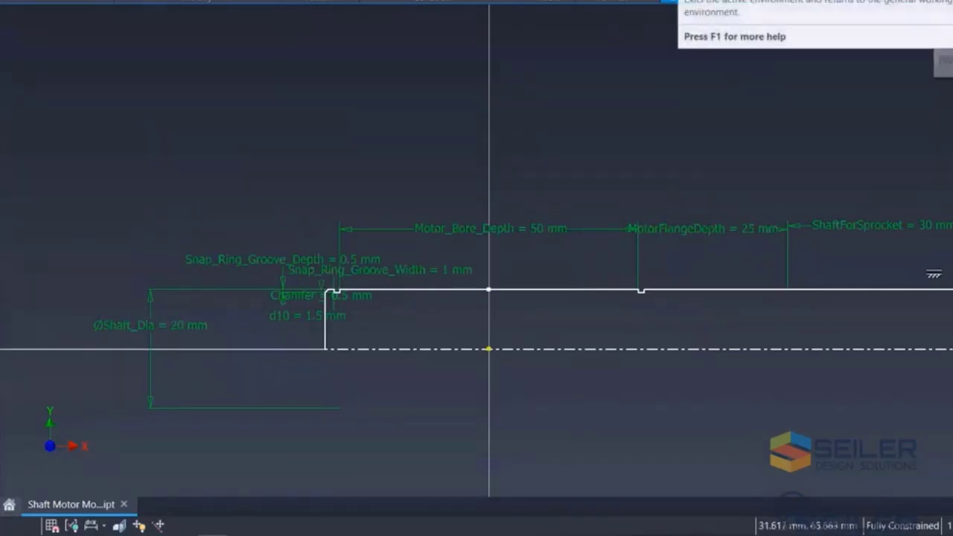
{"action": "left_click", "coordinate": [712, 70]}
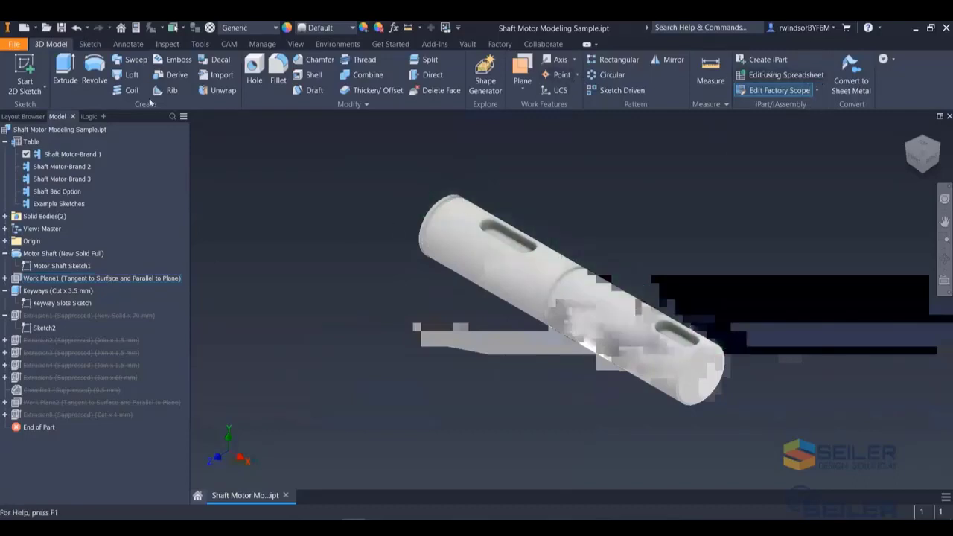
- Activate the Shaft Motor-Brand 2 and Shaft Motor-Brand 3 rows, returning to Shaft Motor-Brand 1
{"action": "left_click", "coordinate": [59, 167]}
{"action": "double_click", "coordinate": [57, 167]}
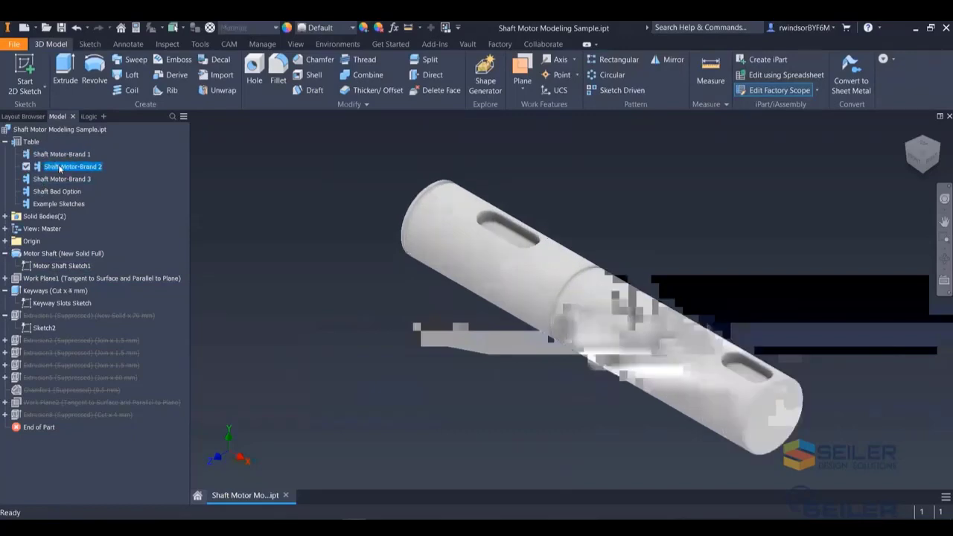
{"action": "left_click", "coordinate": [58, 180]}
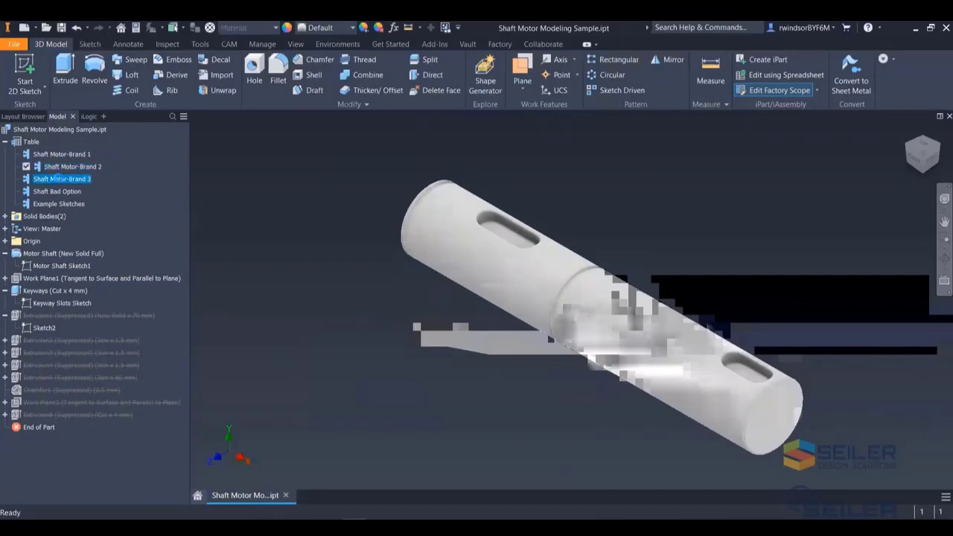
{"action": "double_click", "coordinate": [58, 178]}
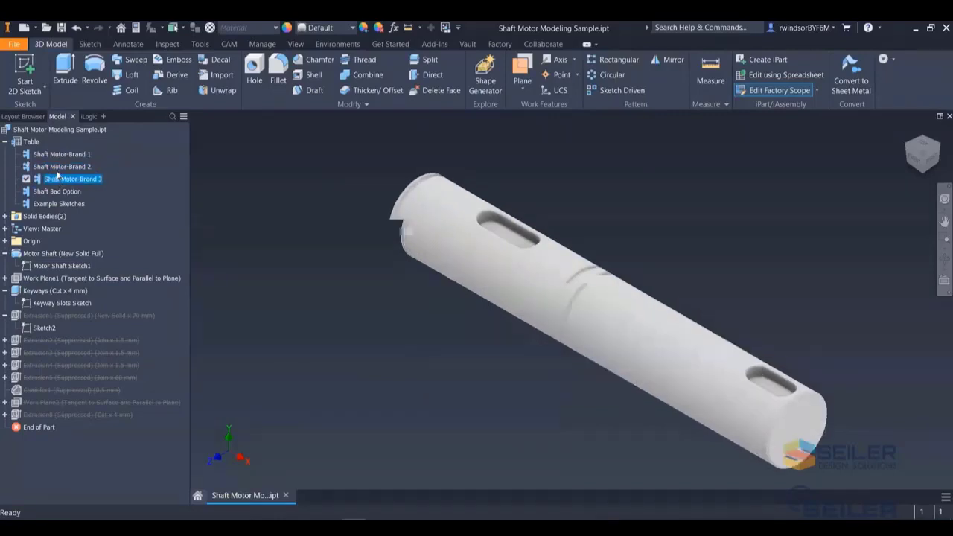
{"action": "left_click", "coordinate": [57, 154]}
{"action": "double_click", "coordinate": [56, 154]}
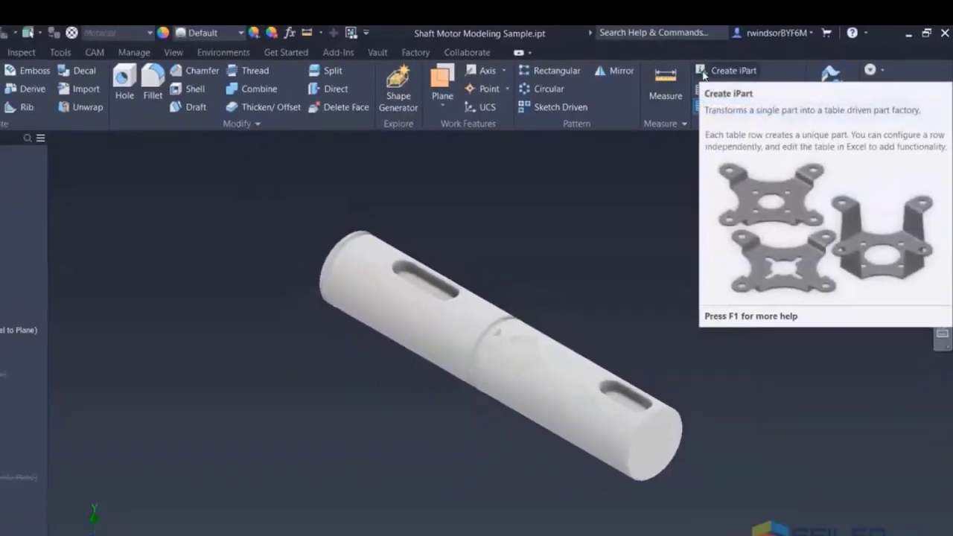
- Open the iPart Author and inspect the Motor Shaft and Extrusion1 parameters
{"action": "left_click", "coordinate": [602, 103]}
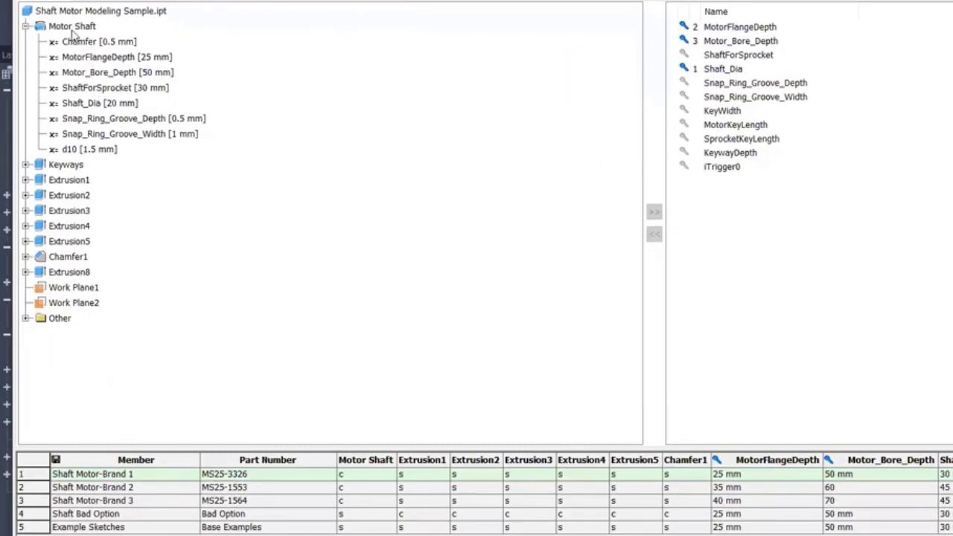
{"action": "left_click", "coordinate": [72, 27]}
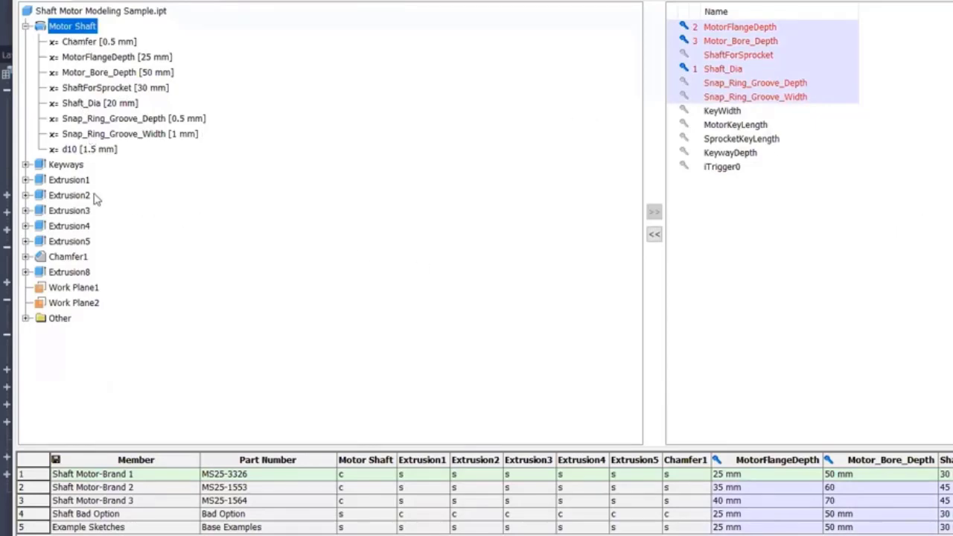
{"action": "left_click", "coordinate": [49, 181]}
{"action": "left_click", "coordinate": [26, 179]}
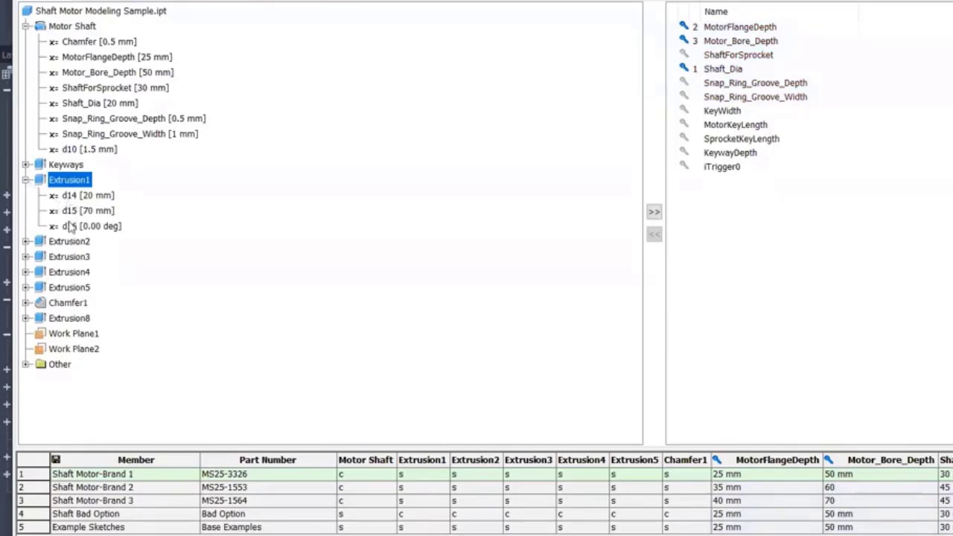
{"action": "left_click", "coordinate": [26, 180]}
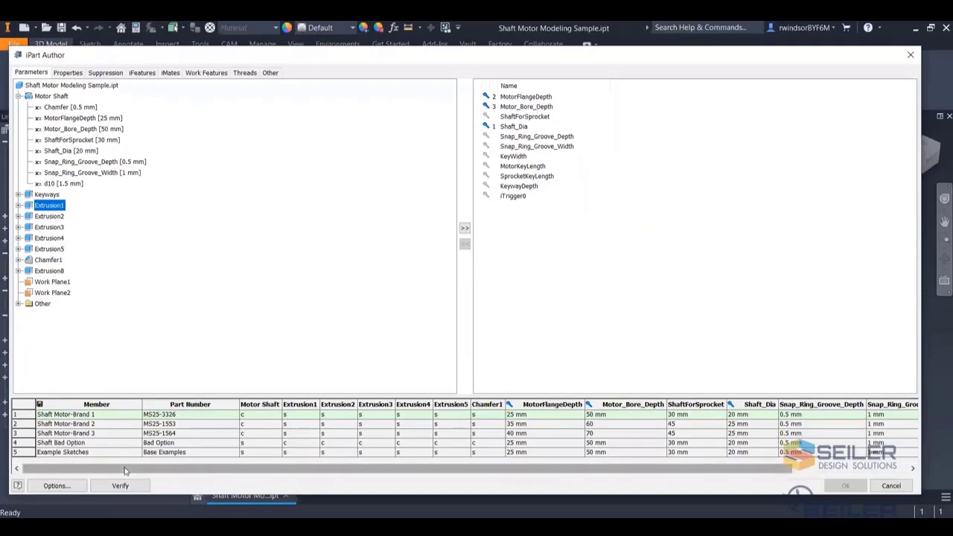
- Browse the iPart table rows and select the Motor Shaft column
{"action": "scroll", "coordinate": [136, 432], "scroll_direction": "right", "scroll_amount": 3}
{"action": "scroll", "coordinate": [136, 431], "scroll_direction": "left", "scroll_amount": 3}
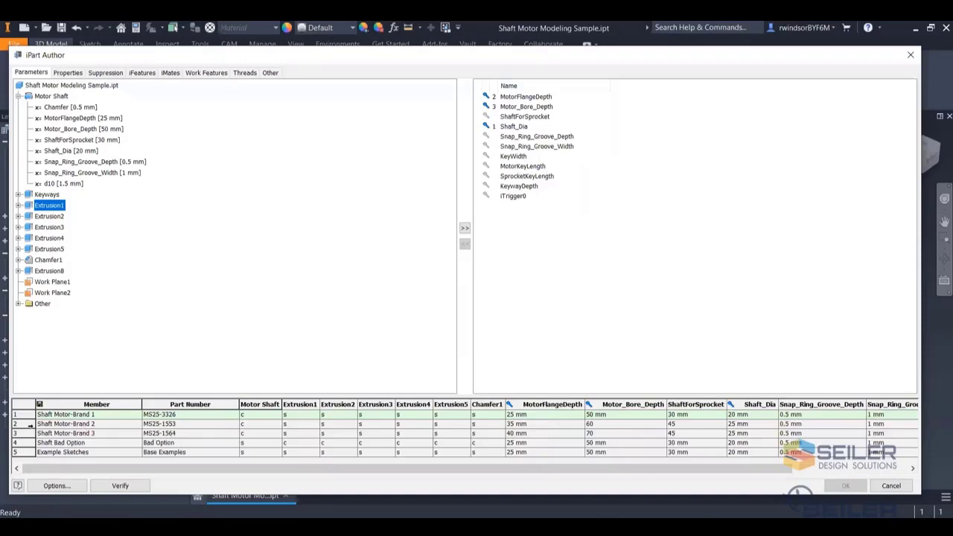
{"action": "right_click", "coordinate": [24, 430]}
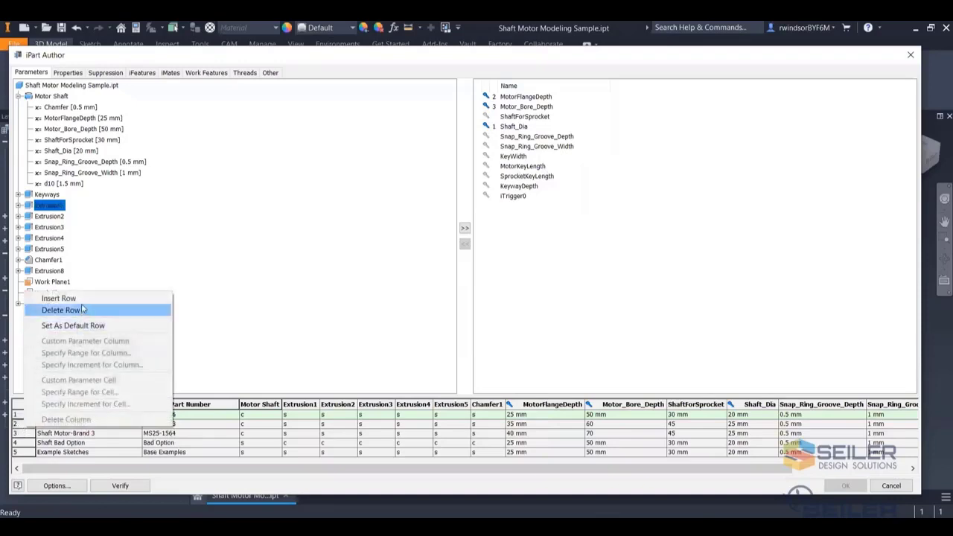
{"action": "left_click", "coordinate": [232, 290]}
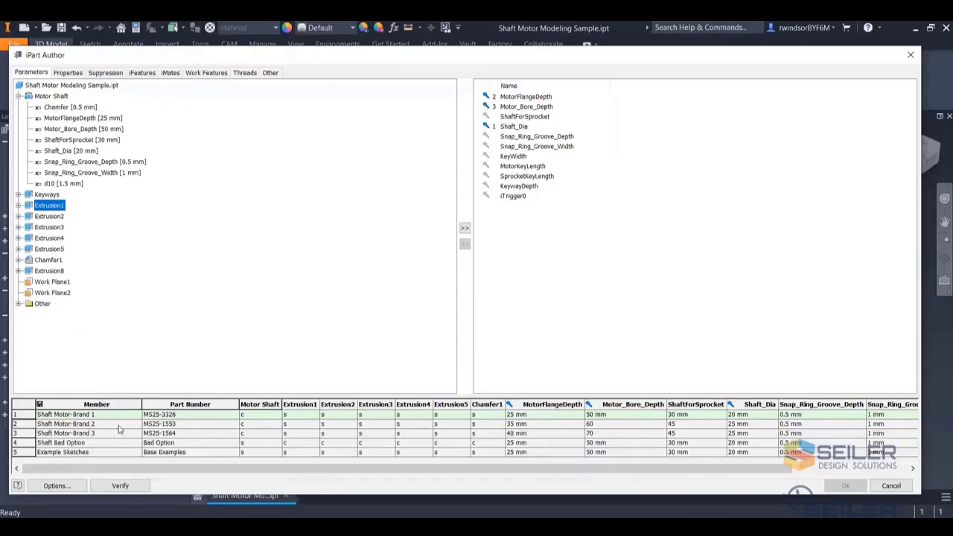
{"action": "left_click", "coordinate": [265, 404]}
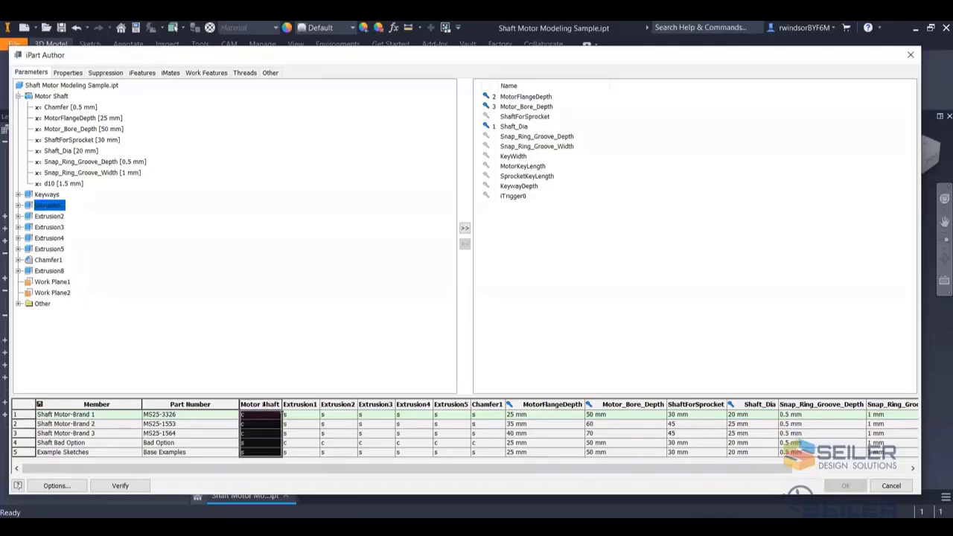
- Scroll through the iPart table columns, inspecting the MotorFlangeDepth and KeyWidth values, and cancel the iPart Author
{"action": "left_click", "coordinate": [107, 74]}
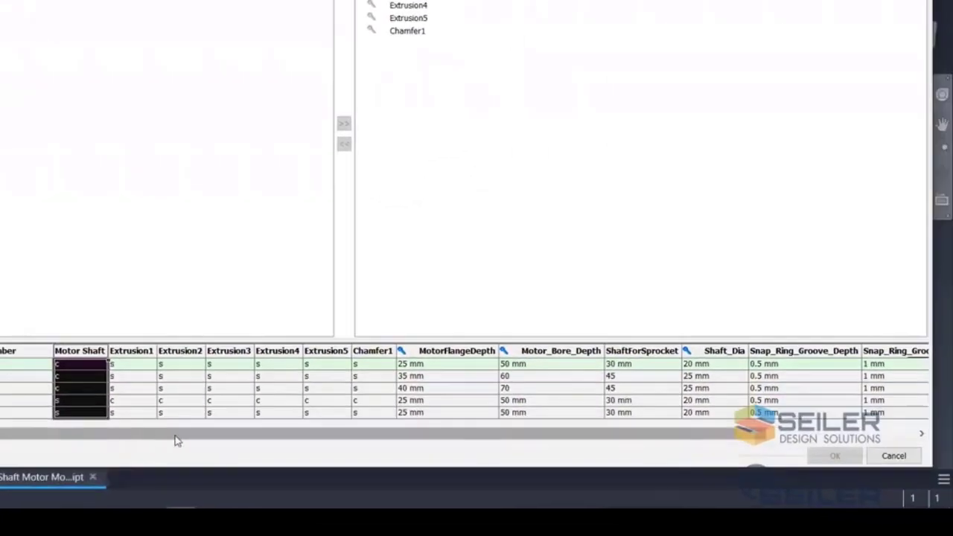
{"action": "scroll", "coordinate": [176, 438], "scroll_direction": "right", "scroll_amount": 5}
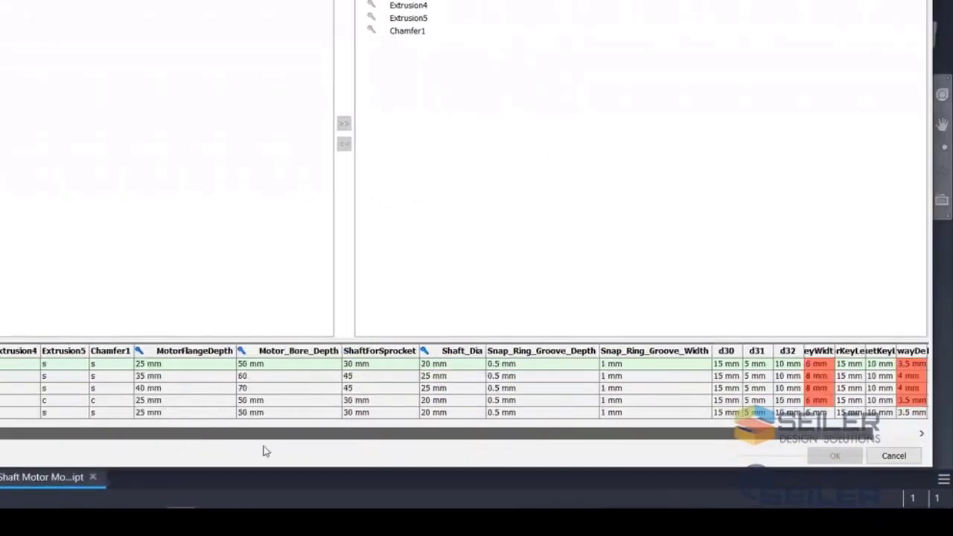
{"action": "left_click", "coordinate": [110, 350]}
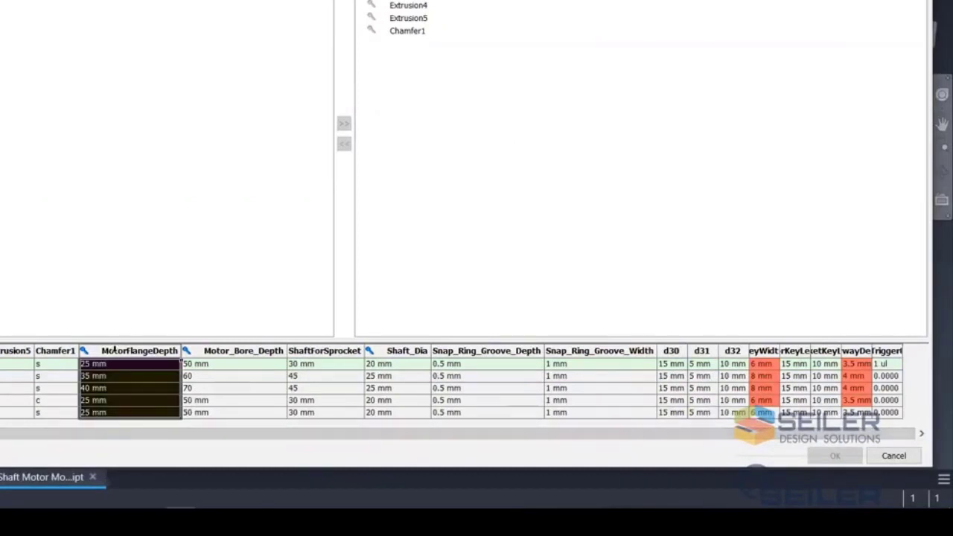
{"action": "double_click", "coordinate": [117, 364]}
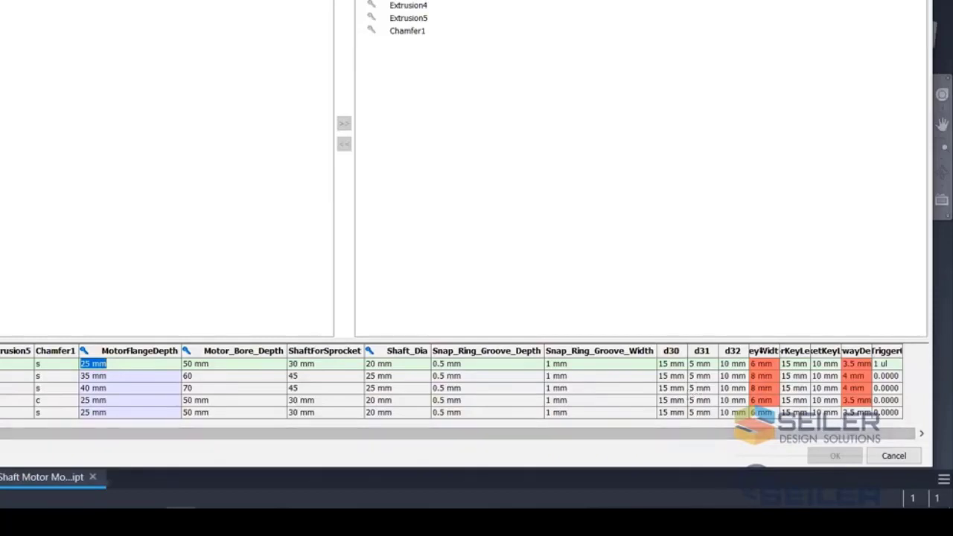
{"action": "left_click_drag", "start_coordinate": [760, 364], "coordinate": [765, 384]}
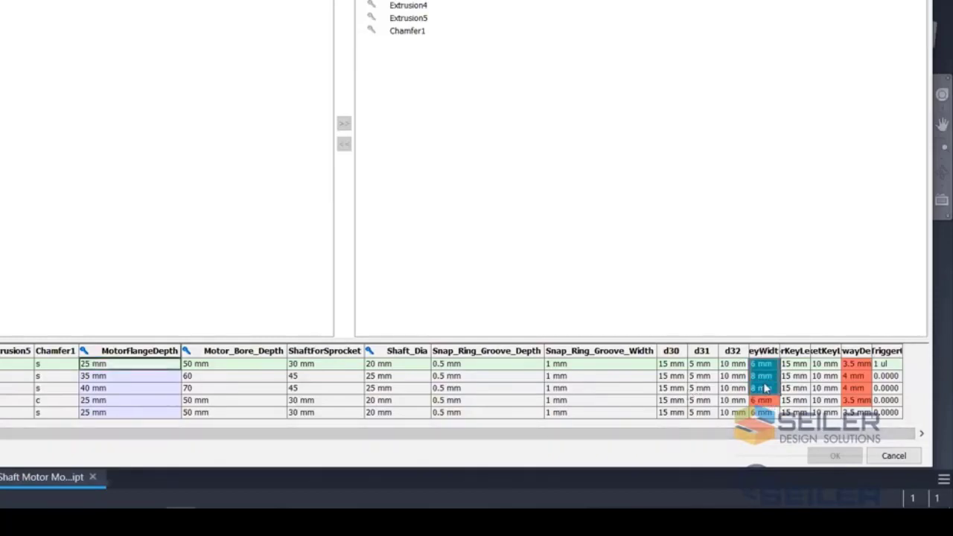
{"action": "left_click", "coordinate": [736, 381]}
{"action": "key", "text": "Escape"}
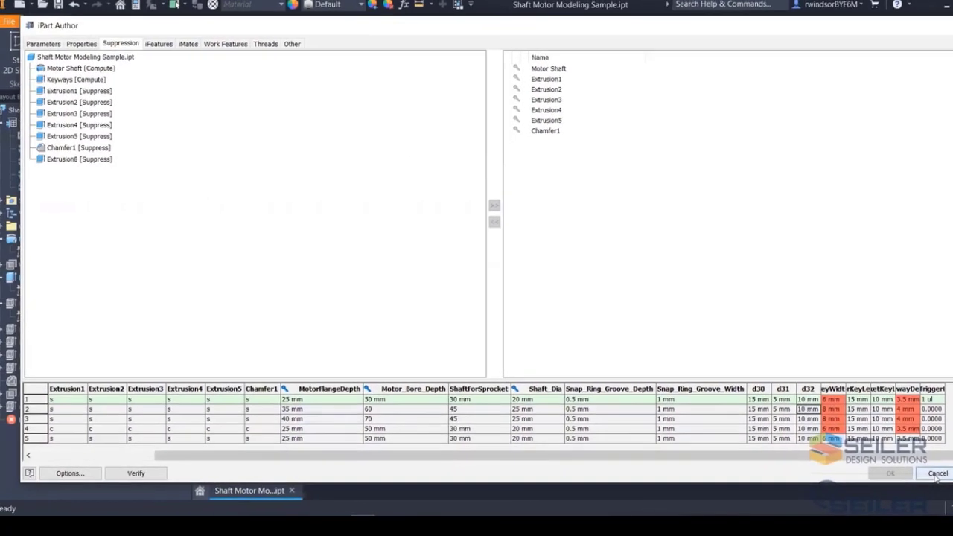
{"action": "left_click", "coordinate": [937, 475]}
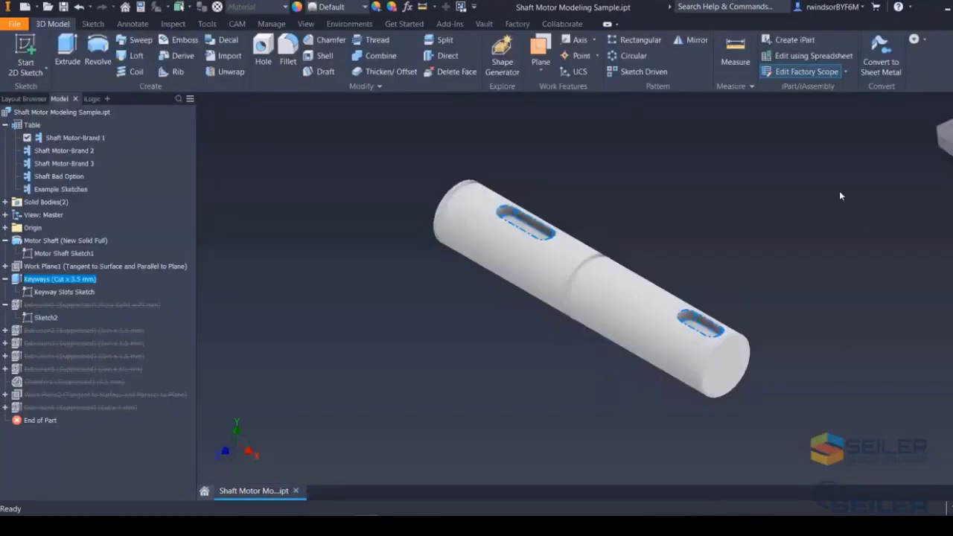
- Open the iPart table in a spreadsheet and examine the shaft-to-keyway lookup table and the key width formulas
{"action": "left_click", "coordinate": [788, 56]}
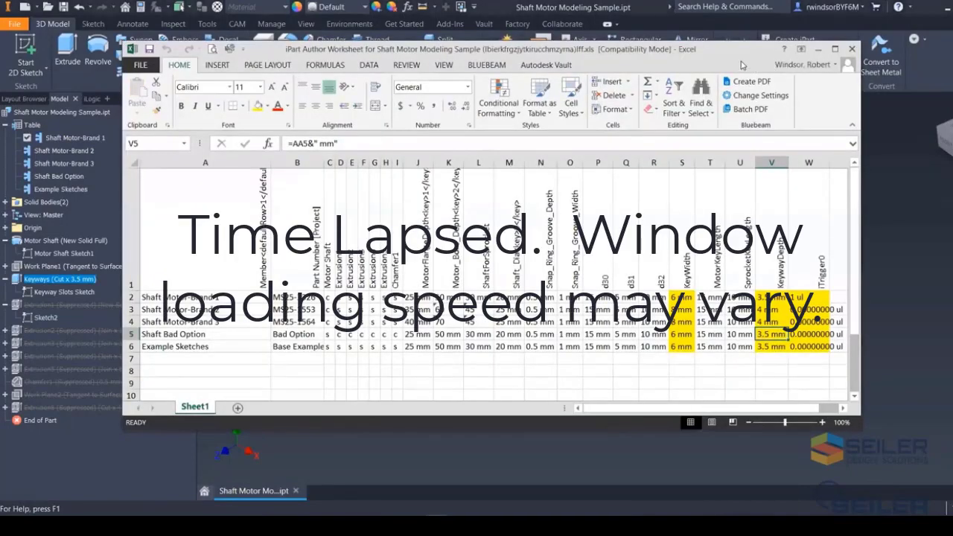
{"action": "left_click", "coordinate": [835, 49]}
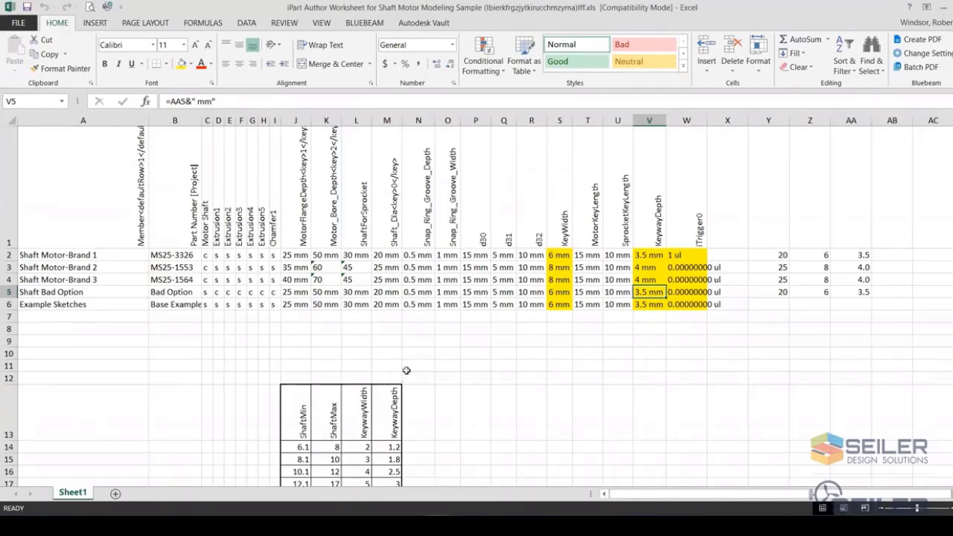
{"action": "scroll", "coordinate": [407, 370], "scroll_direction": "down", "scroll_amount": 1}
{"action": "scroll", "coordinate": [406, 370], "scroll_direction": "down", "scroll_amount": 2}
{"action": "left_click_drag", "start_coordinate": [311, 250], "coordinate": [395, 337]}
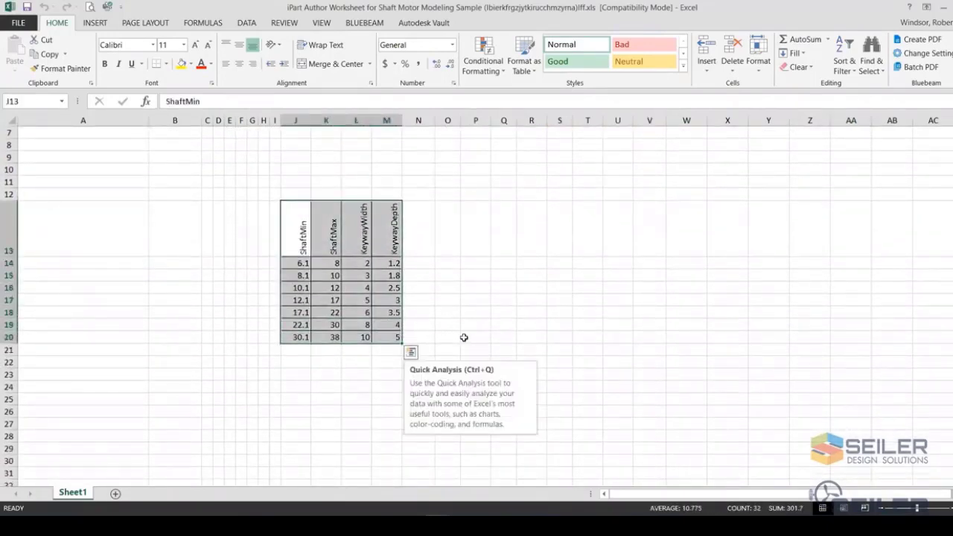
{"action": "scroll", "coordinate": [464, 339], "scroll_direction": "up", "scroll_amount": 3}
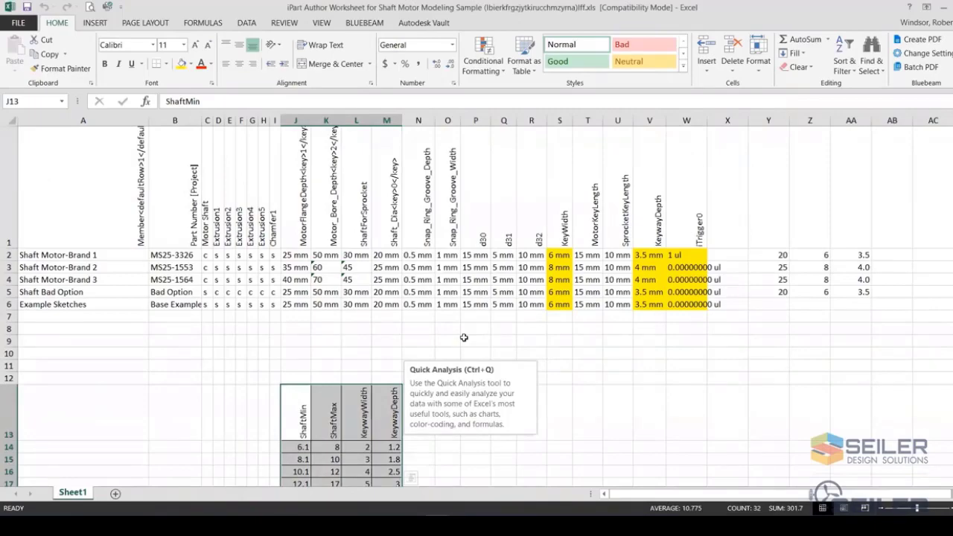
{"action": "left_click", "coordinate": [782, 256]}
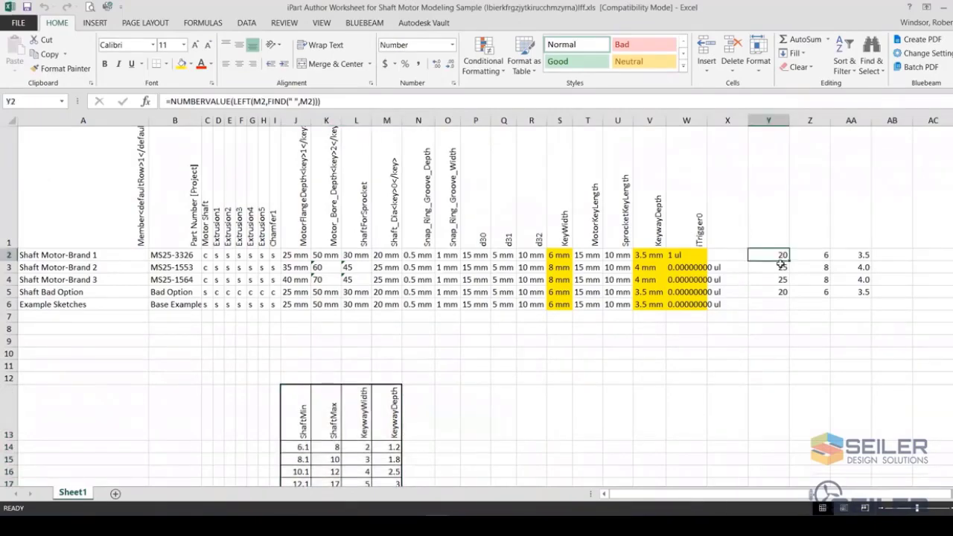
{"action": "left_click", "coordinate": [377, 456]}
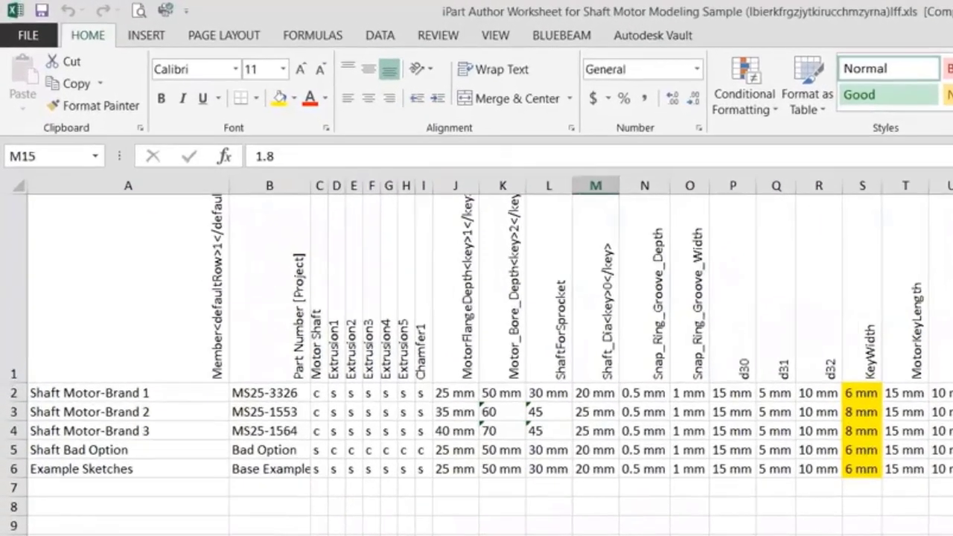
{"action": "left_click", "coordinate": [810, 256]}
{"action": "left_click", "coordinate": [939, 432]}
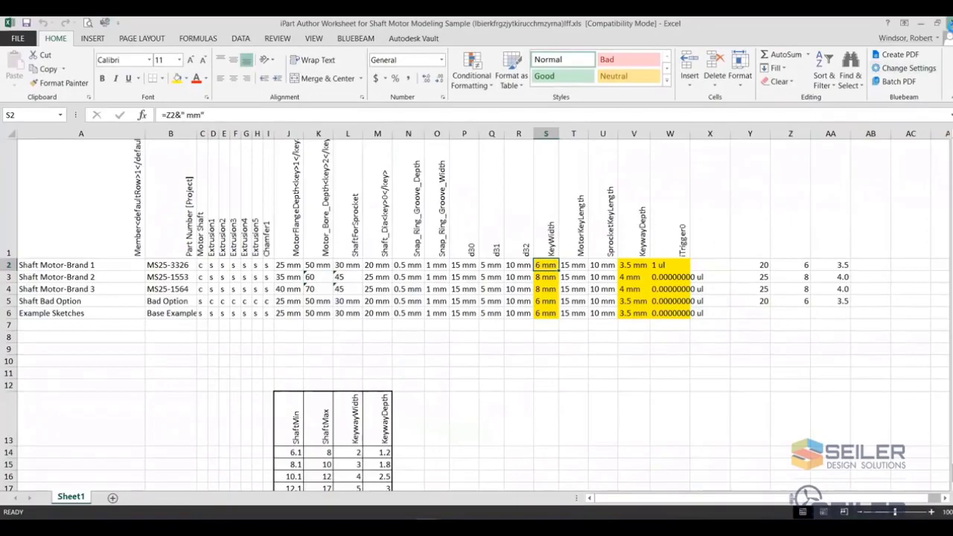
{"action": "left_click", "coordinate": [941, 23]}
{"action": "left_click", "coordinate": [776, 55]}
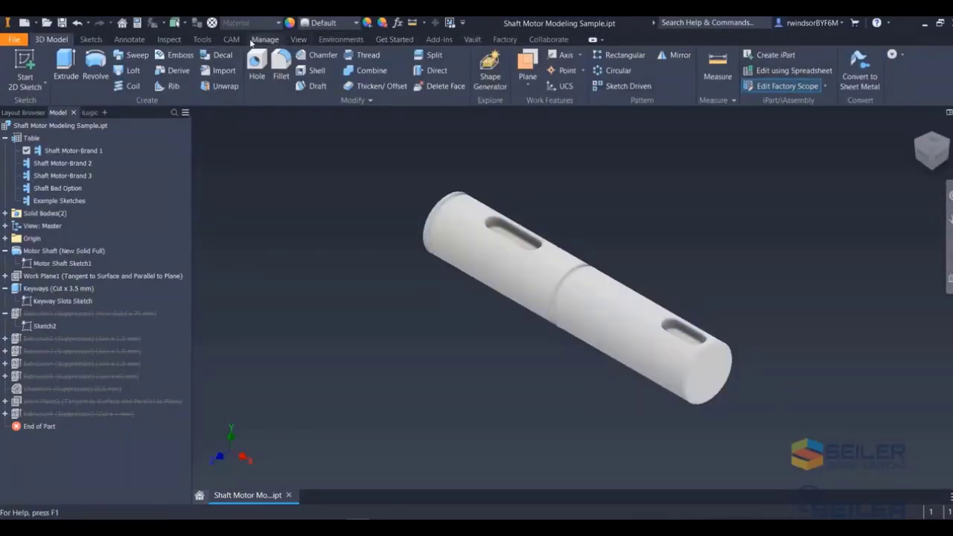
- Open the KeywayWidth iLogic rule and review its shaft diameter conditions and message box, then close the editor
{"action": "left_click", "coordinate": [266, 39]}
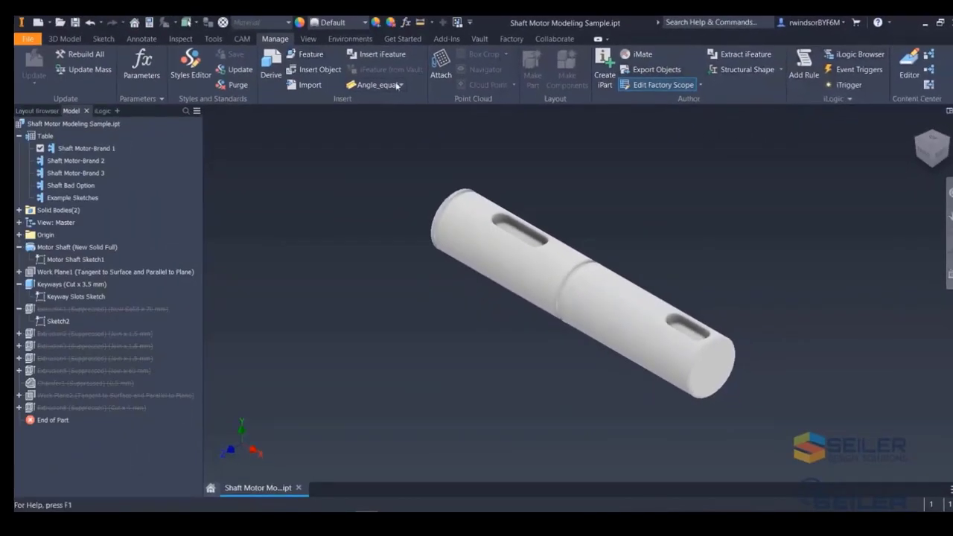
{"action": "left_click", "coordinate": [102, 110]}
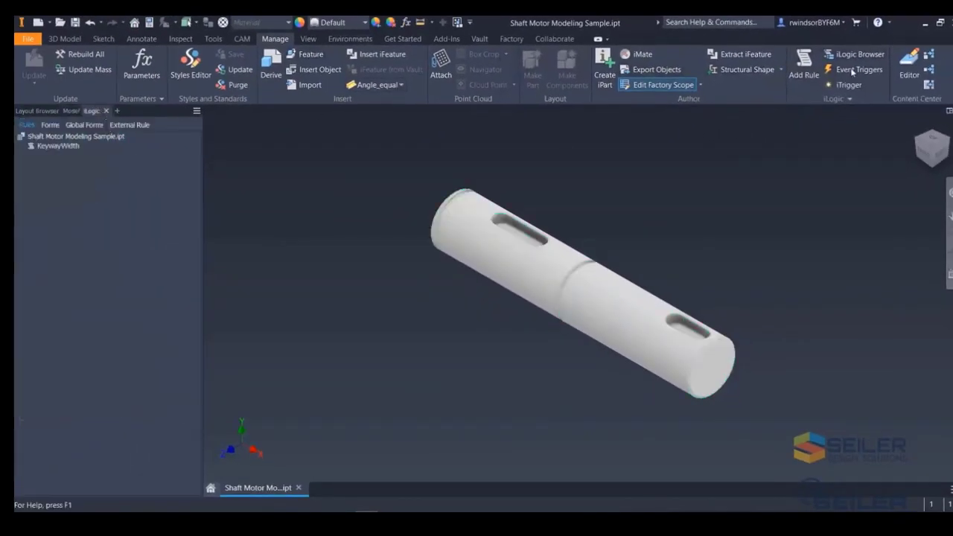
{"action": "left_click", "coordinate": [56, 146]}
{"action": "double_click", "coordinate": [55, 146]}
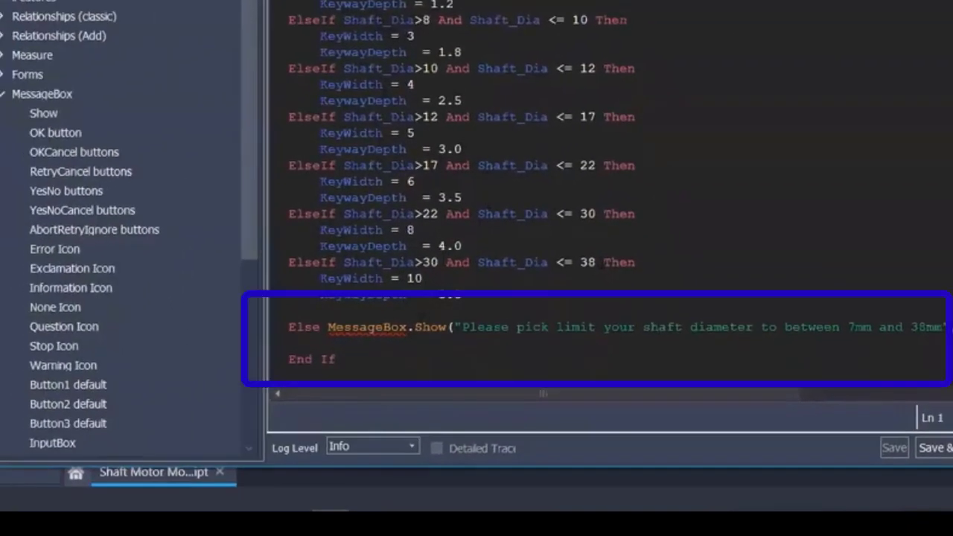
{"action": "left_click", "coordinate": [307, 329]}
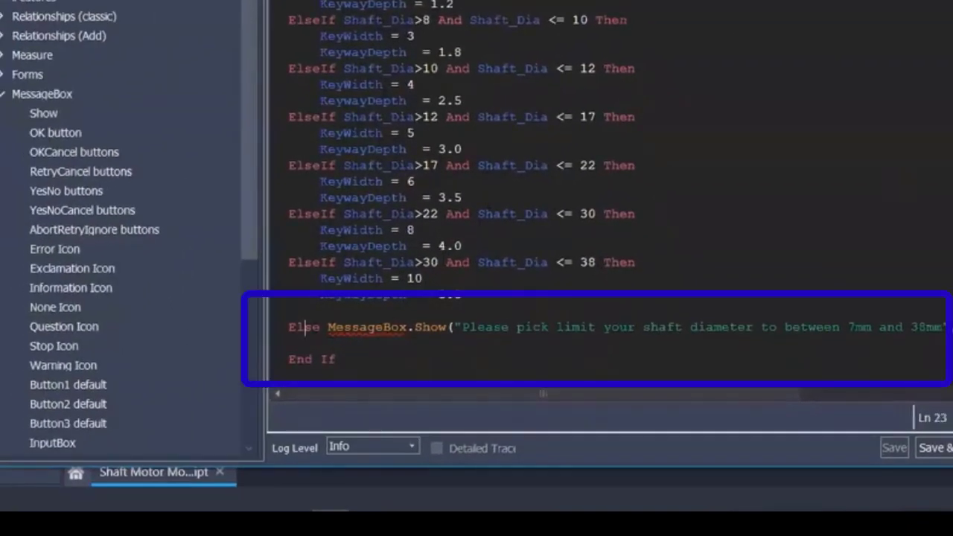
{"action": "left_click", "coordinate": [46, 98]}
{"action": "left_click", "coordinate": [367, 333]}
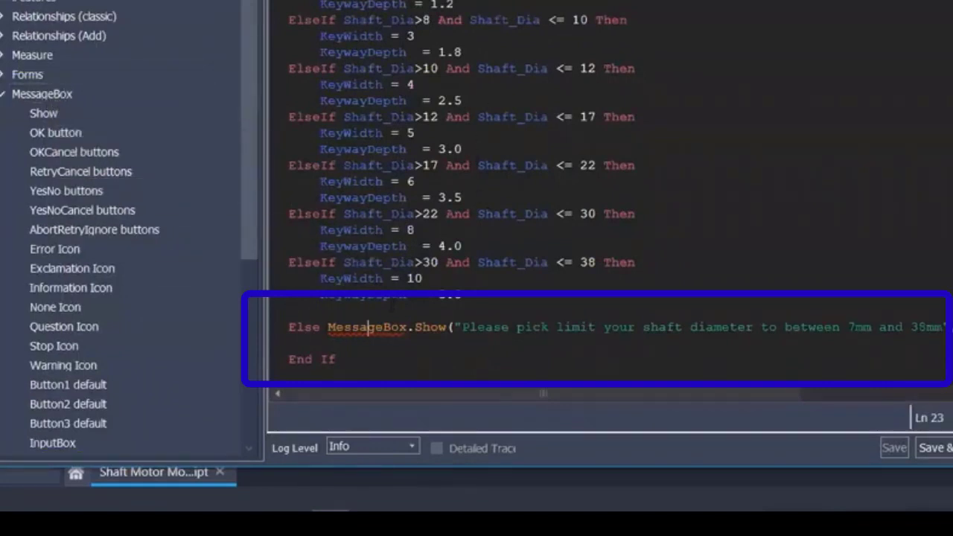
{"action": "left_click_drag", "start_coordinate": [328, 329], "coordinate": [684, 329]}
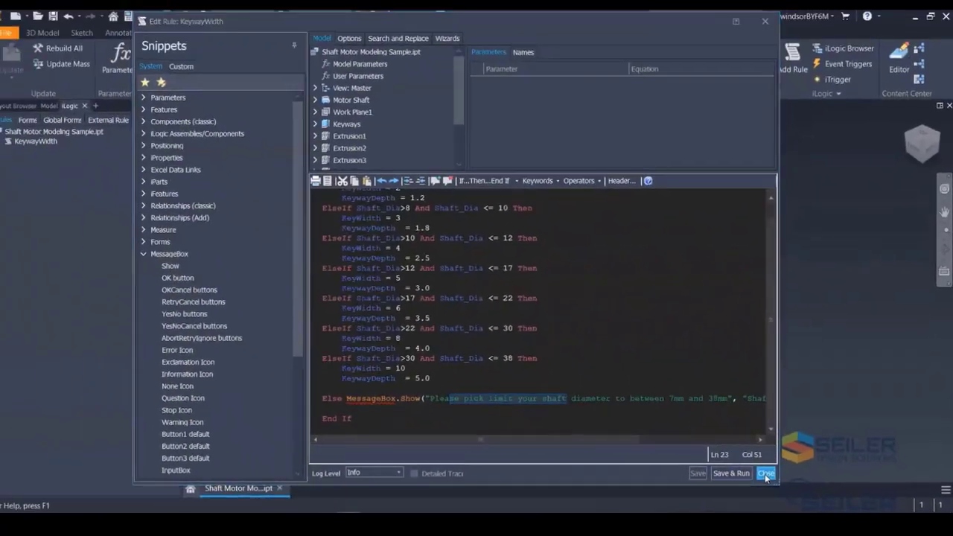
{"action": "left_click", "coordinate": [767, 474]}
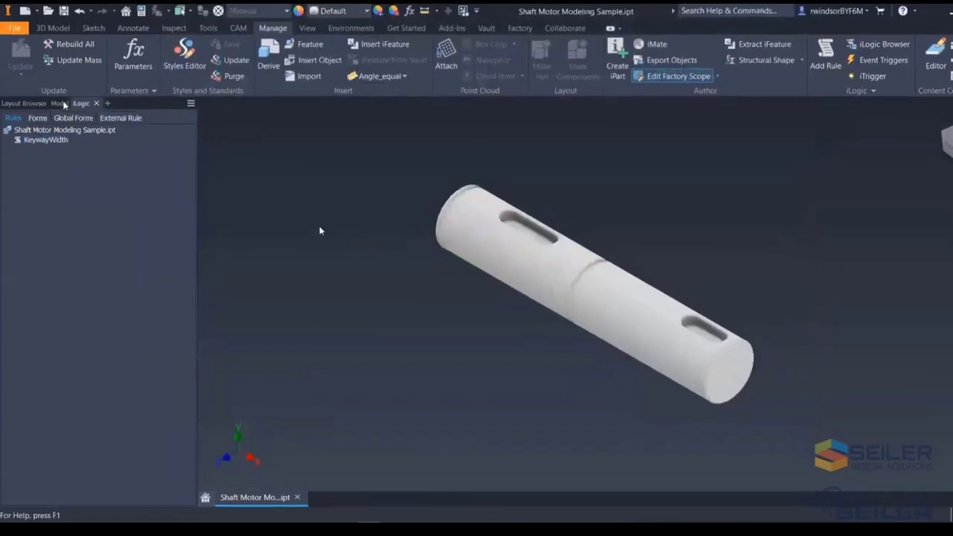
- Edit Motor Shaft Sketch1, set the Shaft_Dia dimension to 35 mm, and finish the sketch
{"action": "left_click", "coordinate": [60, 103]}
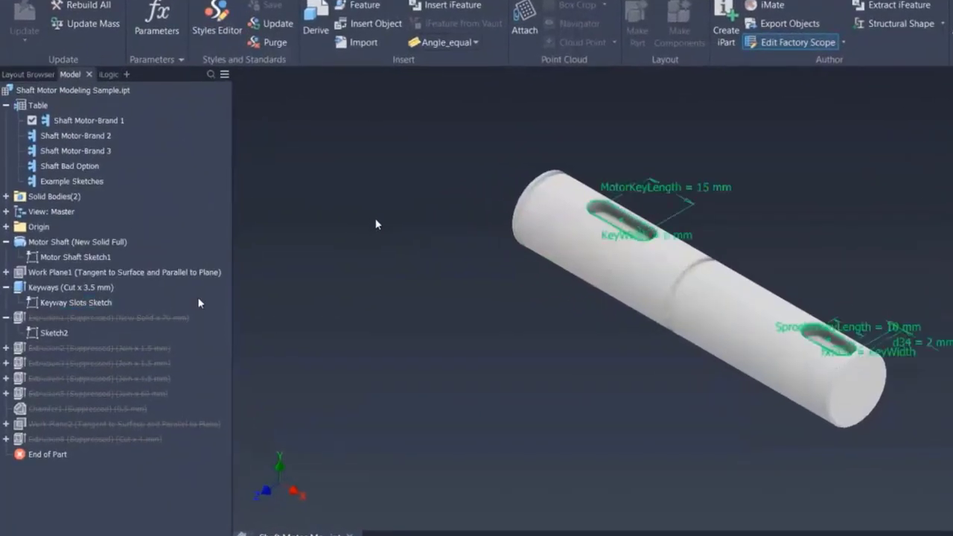
{"action": "left_click", "coordinate": [78, 302]}
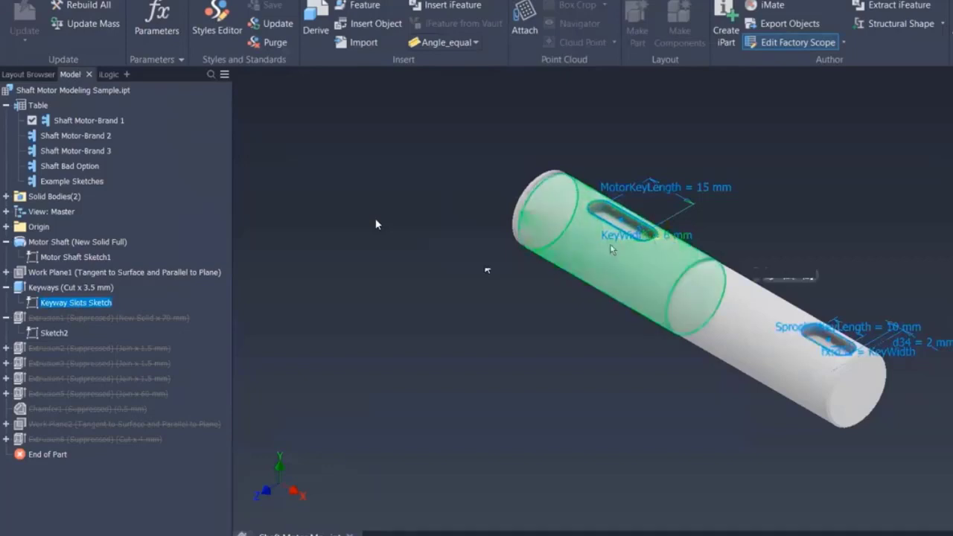
{"action": "left_click", "coordinate": [75, 257]}
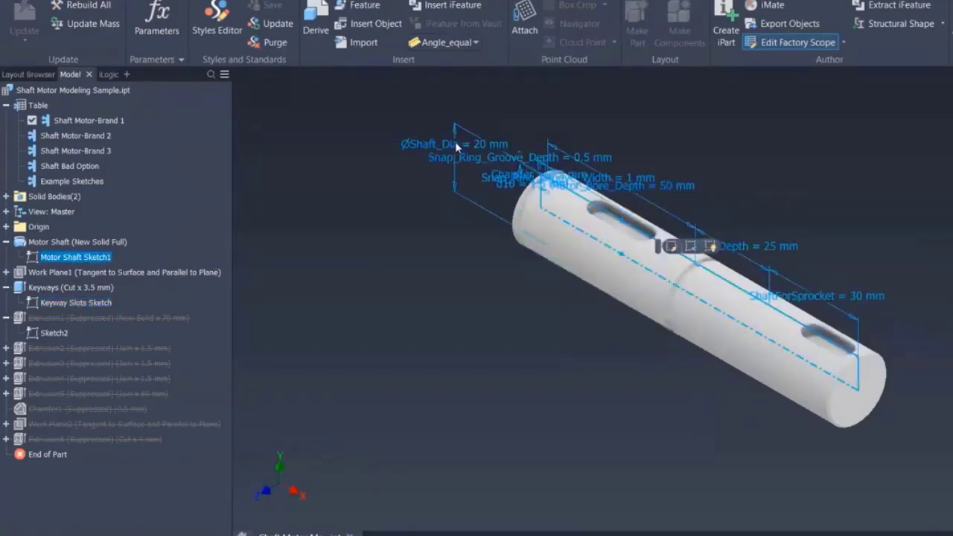
{"action": "double_click", "coordinate": [38, 258]}
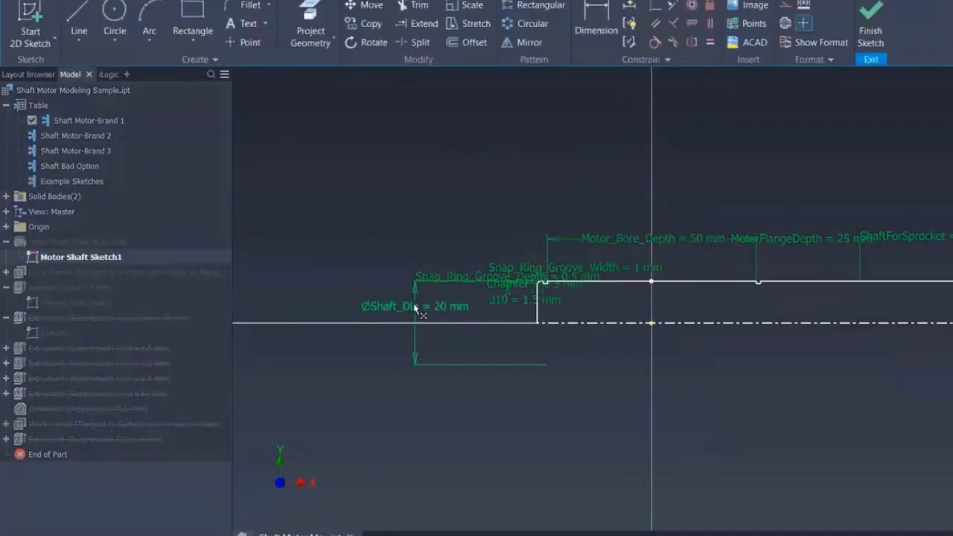
{"action": "double_click", "coordinate": [415, 307]}
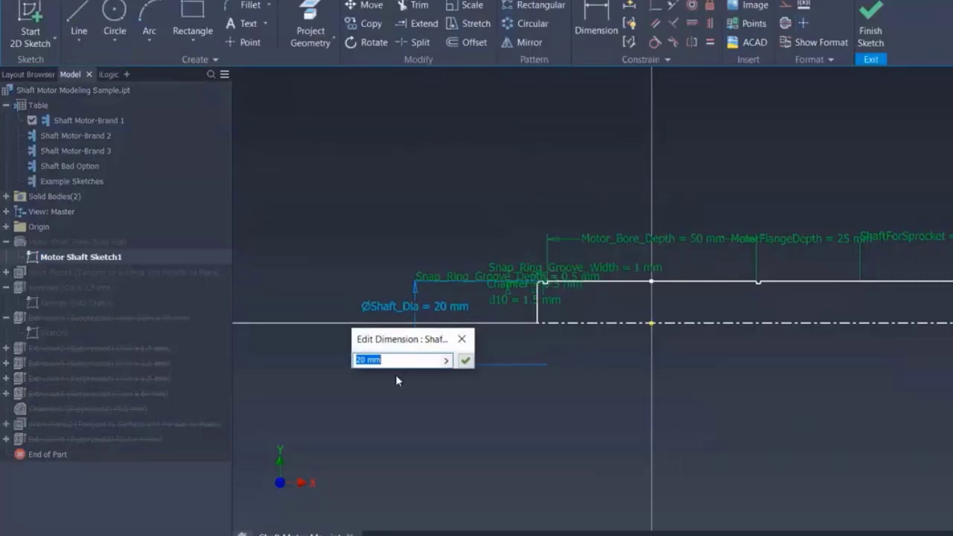
{"action": "type", "text": "35"}
{"action": "key", "text": "Return"}
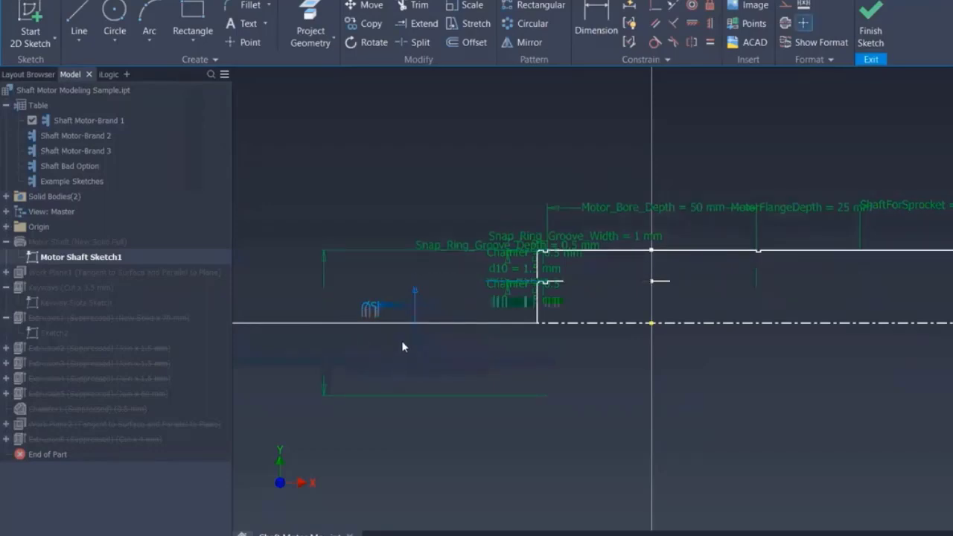
{"action": "left_click", "coordinate": [871, 23]}
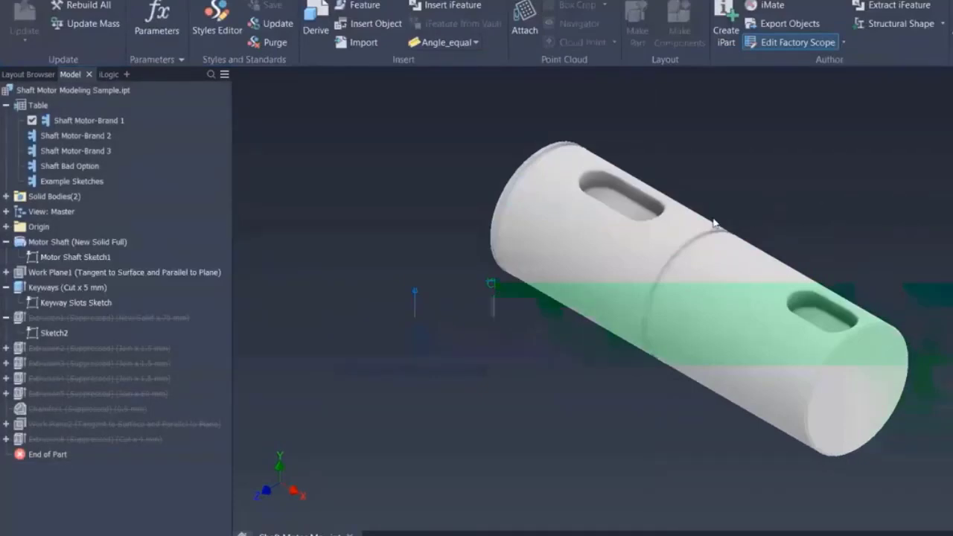
- Inspect the keyway slot and its Keyway Slots Sketch dimensions on the resized shaft
{"action": "left_click", "coordinate": [630, 206]}
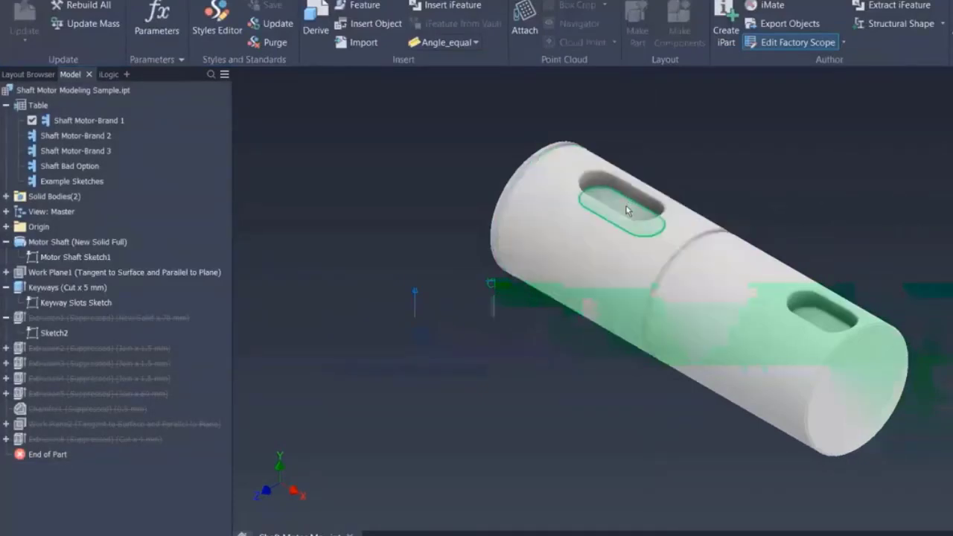
{"action": "left_click", "coordinate": [66, 304]}
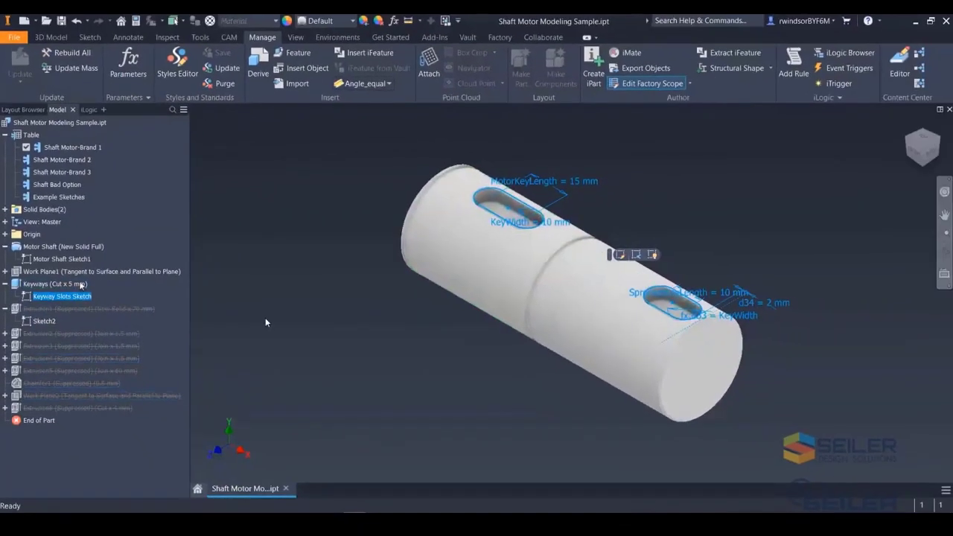
{"action": "left_click", "coordinate": [316, 333]}
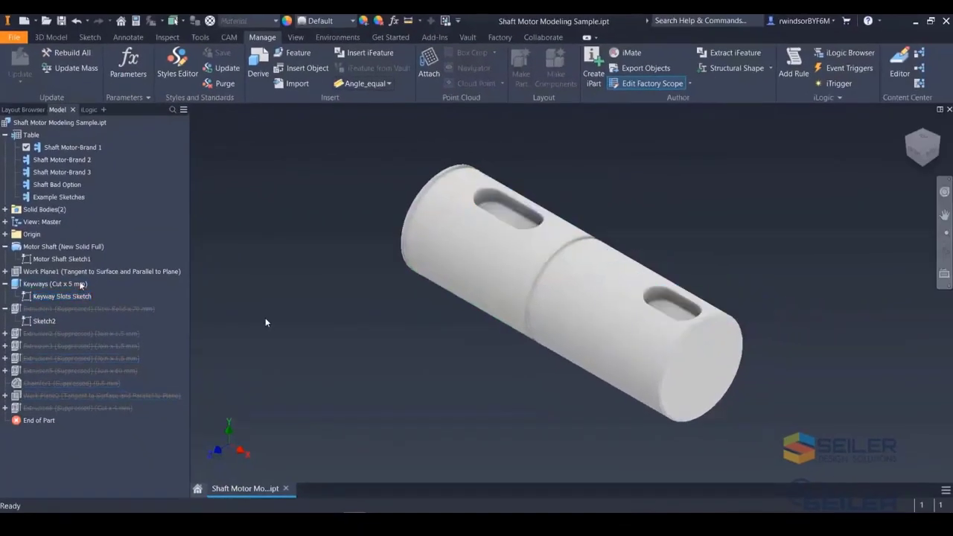